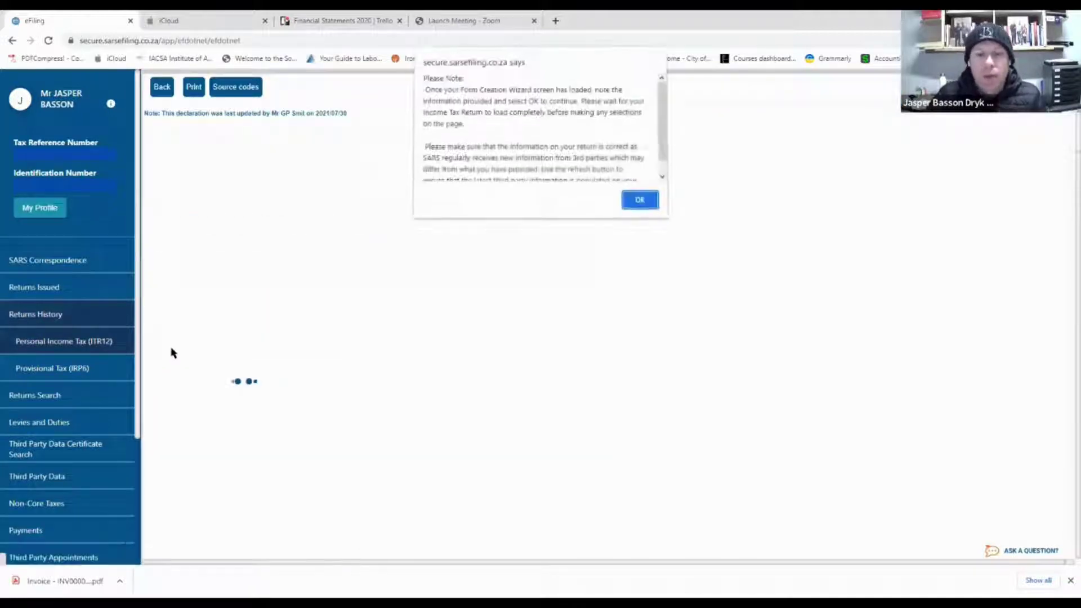
# - Acknowledge the notice and review the bank account details in the 2021 income tax return
pyautogui.click(637, 202)
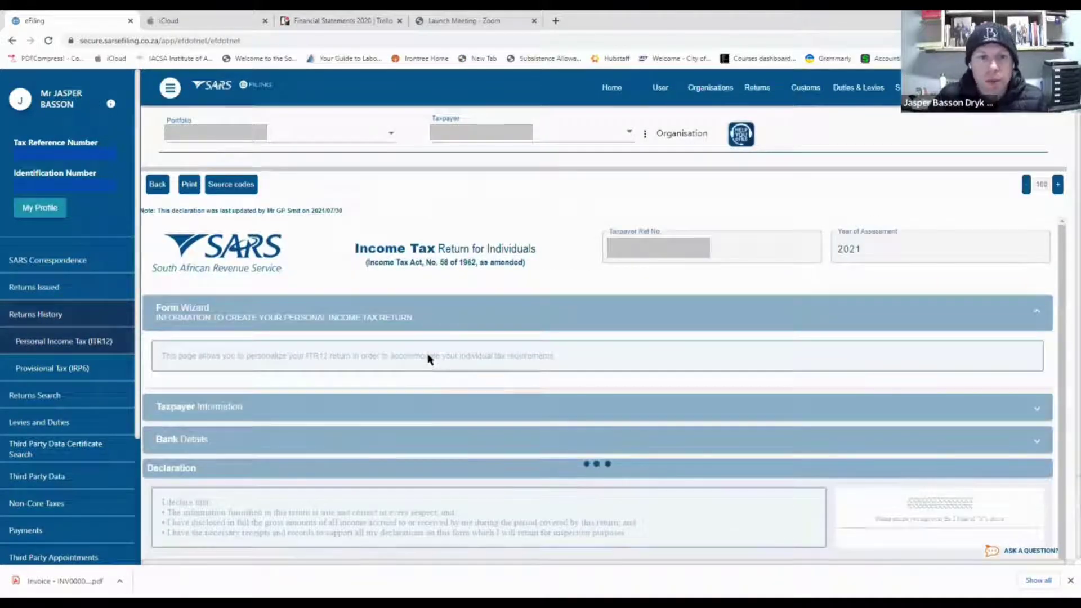
pyautogui.scroll(-15, 427, 356)
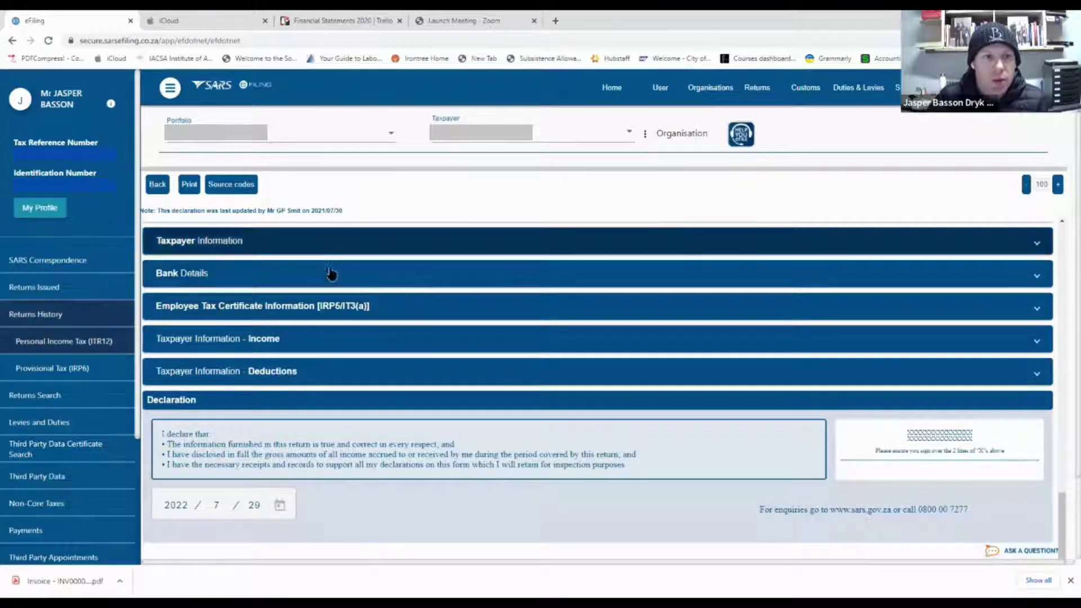
pyautogui.click(330, 279)
pyautogui.scroll(-3, 355, 375)
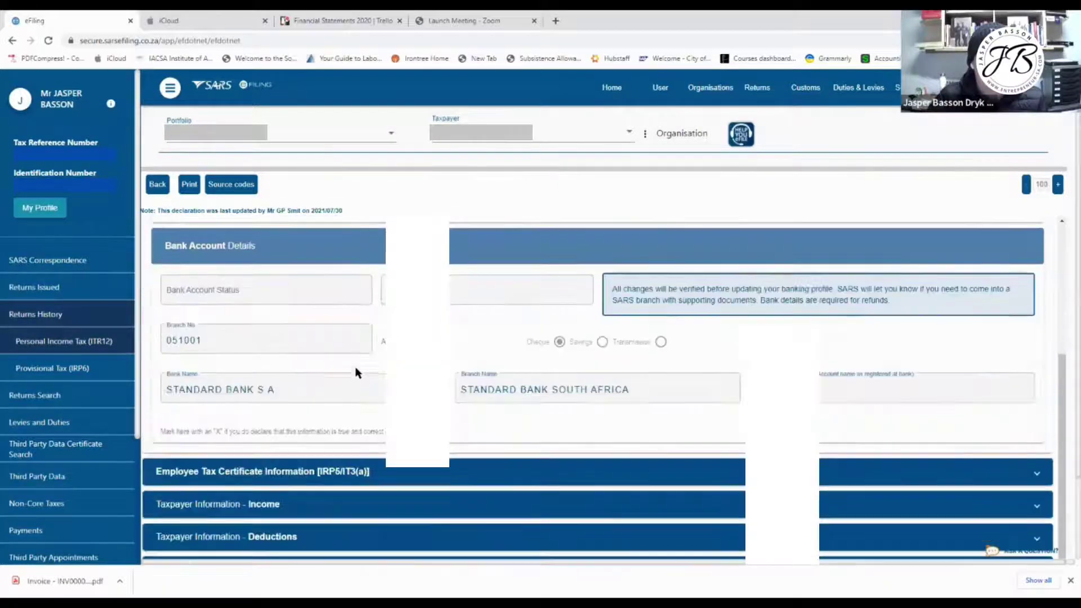
pyautogui.scroll(1, 356, 383)
pyautogui.scroll(-2, 355, 387)
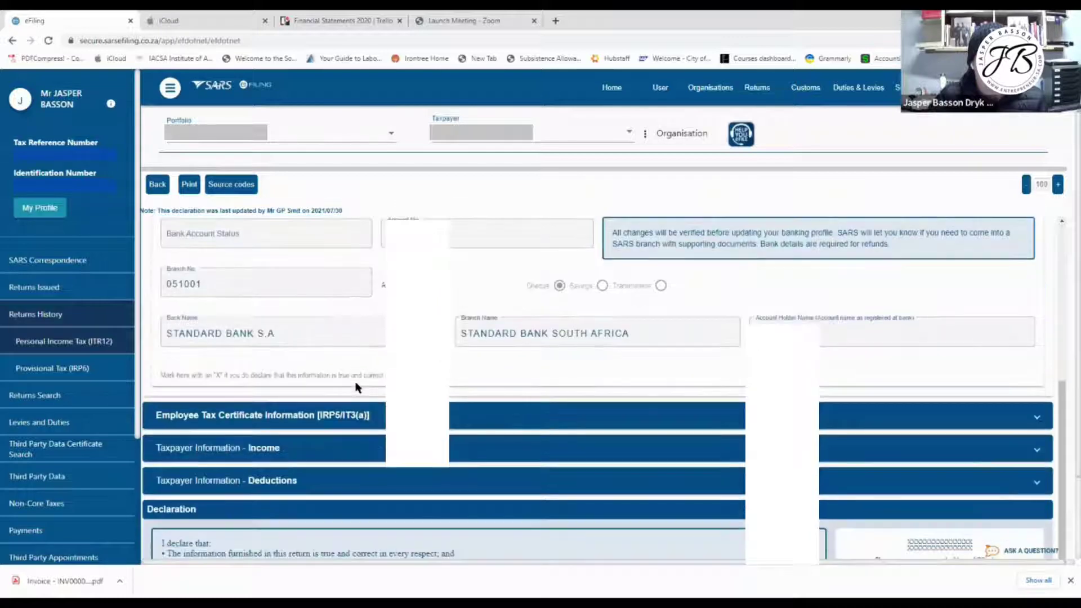
# - Review the employee tax certificate (IRP5/IT3(a)) amounts and the local interest income in the 2021 return
pyautogui.click(355, 415)
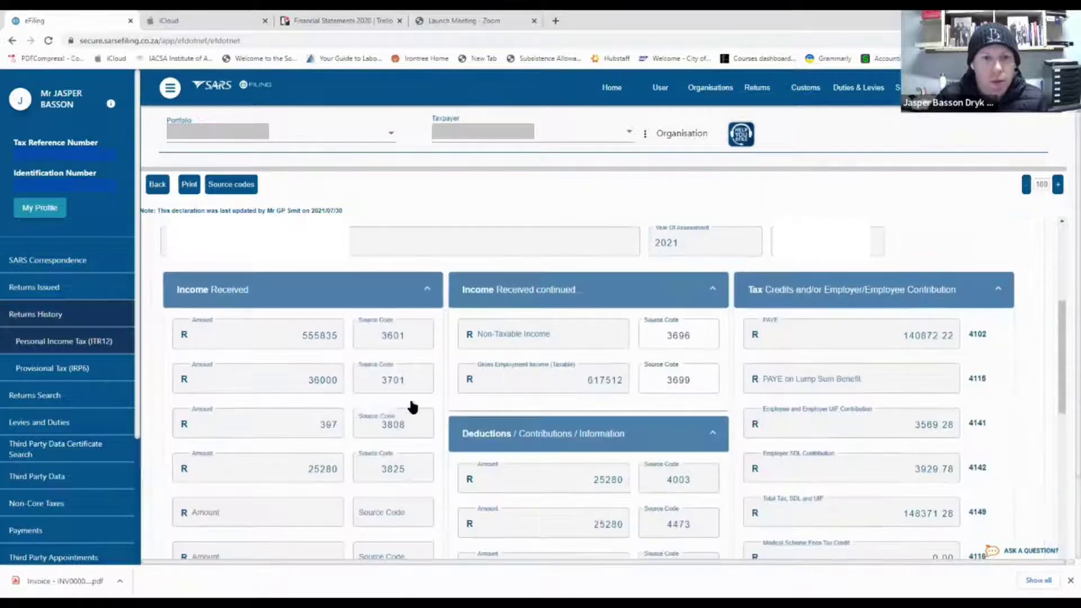
pyautogui.scroll(-1, 347, 389)
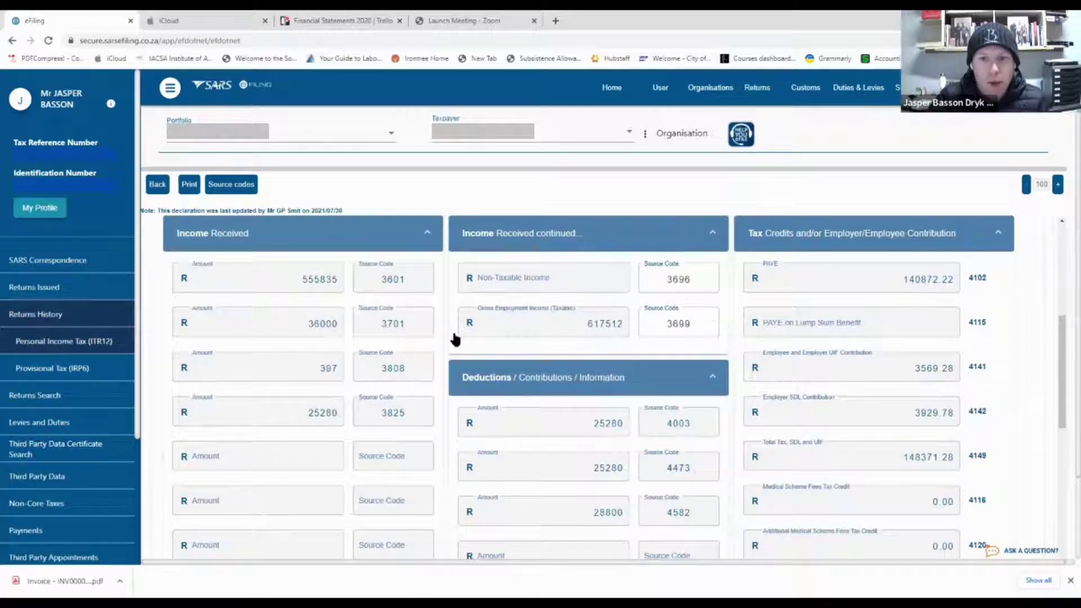
pyautogui.scroll(-2, 455, 439)
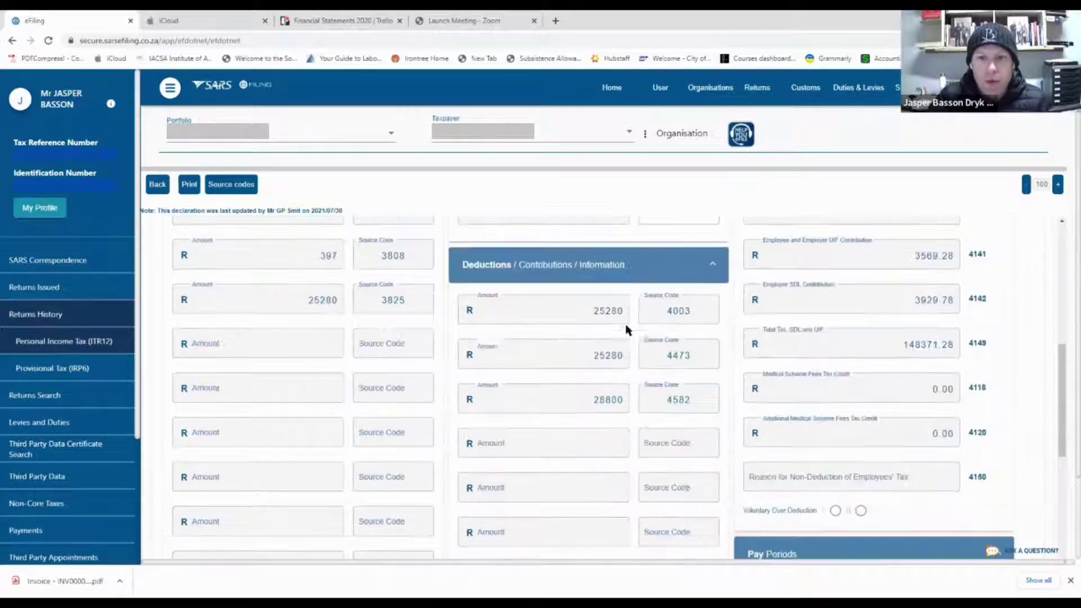
pyautogui.scroll(-6, 360, 405)
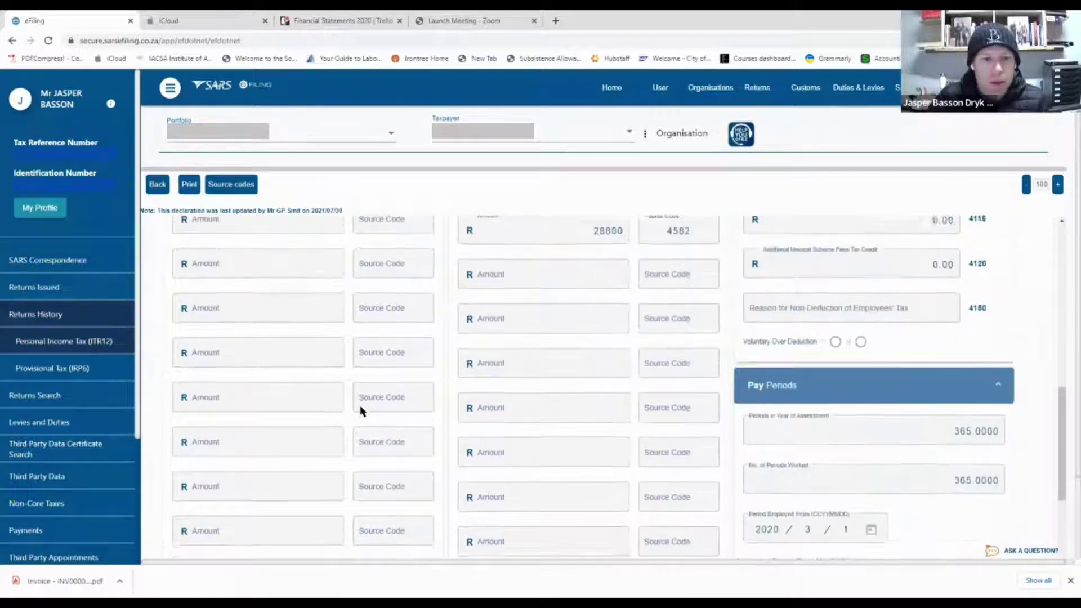
pyautogui.scroll(-5, 354, 403)
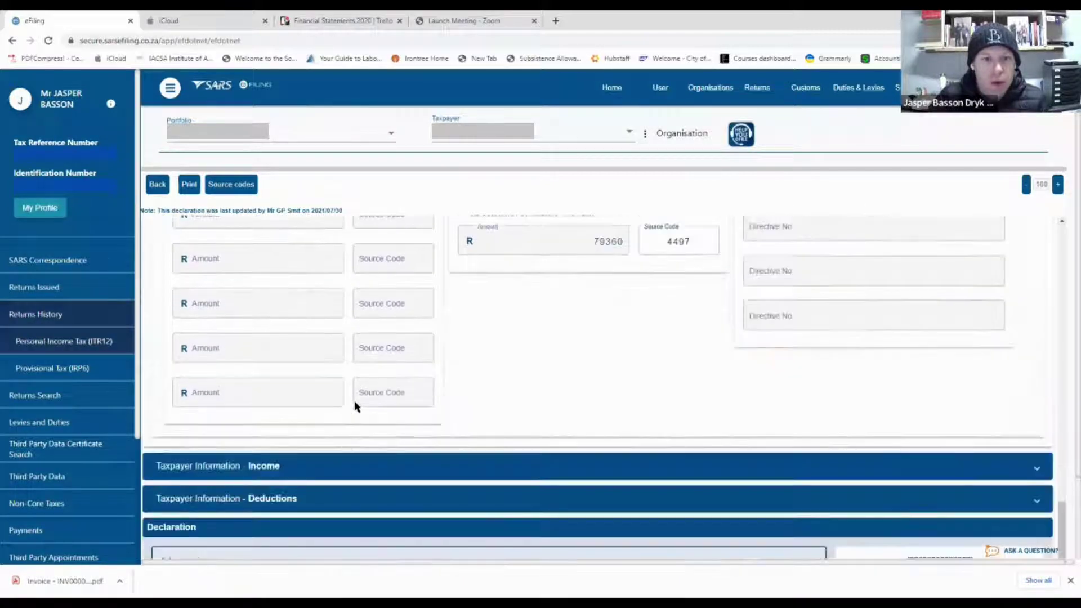
pyautogui.click(326, 348)
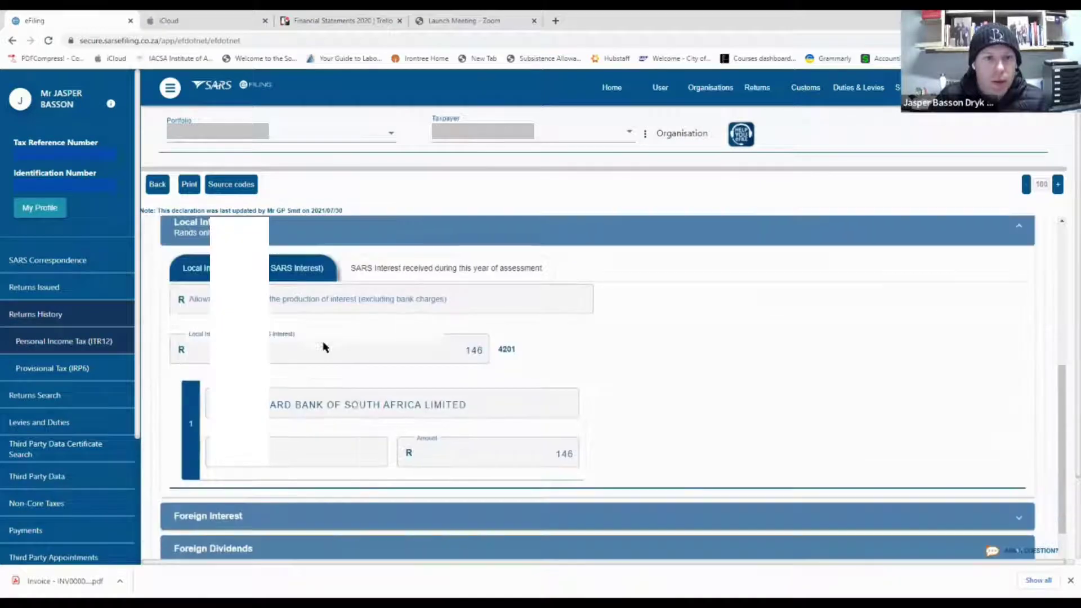
pyautogui.scroll(-2, 350, 407)
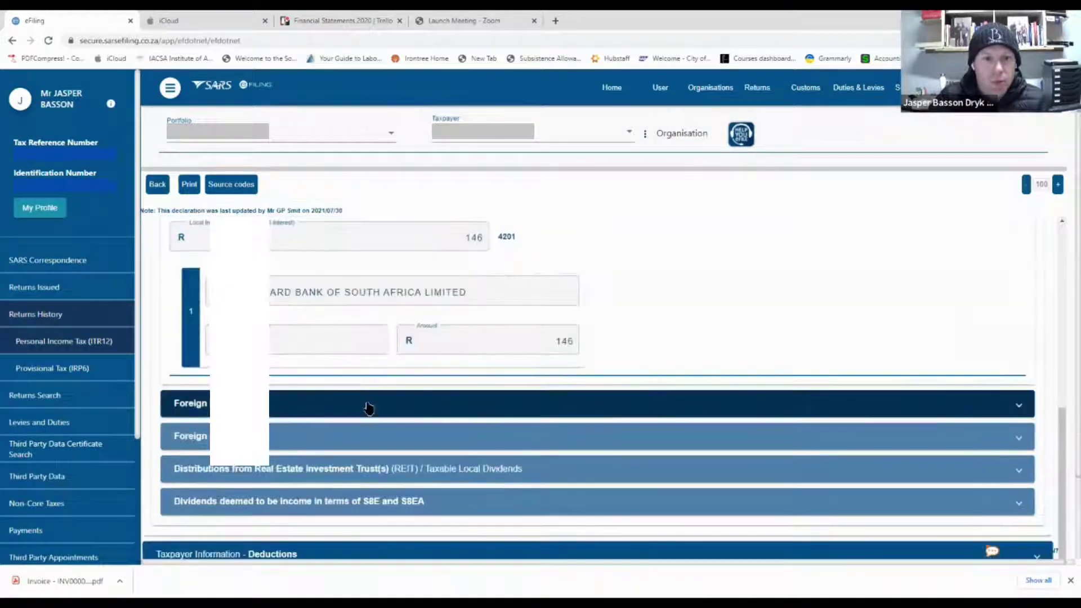
# - Review the travel claim against allowance under the 2021 return's deductions, including the vehicle and kilometres travelled
pyautogui.scroll(-3, 367, 408)
pyautogui.click(334, 393)
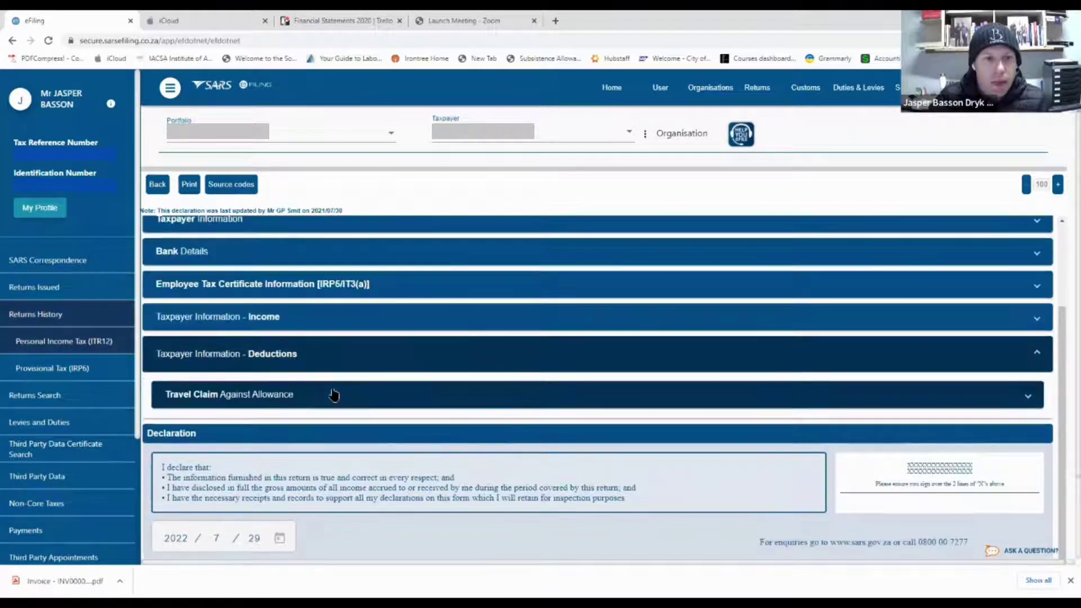
pyautogui.click(333, 397)
pyautogui.click(332, 438)
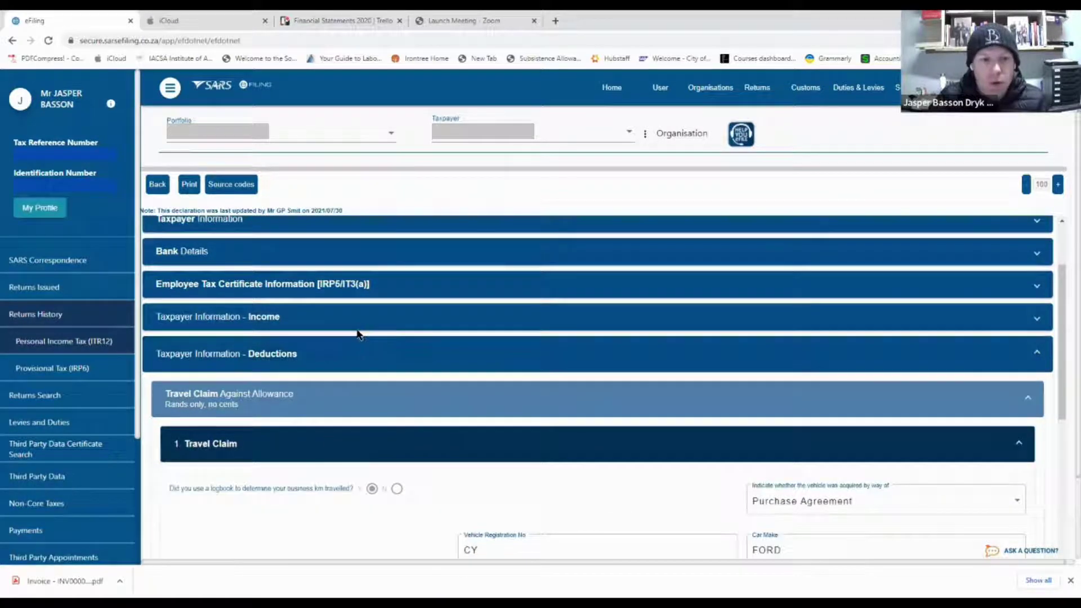
pyautogui.scroll(-4, 358, 335)
pyautogui.scroll(-1, 357, 335)
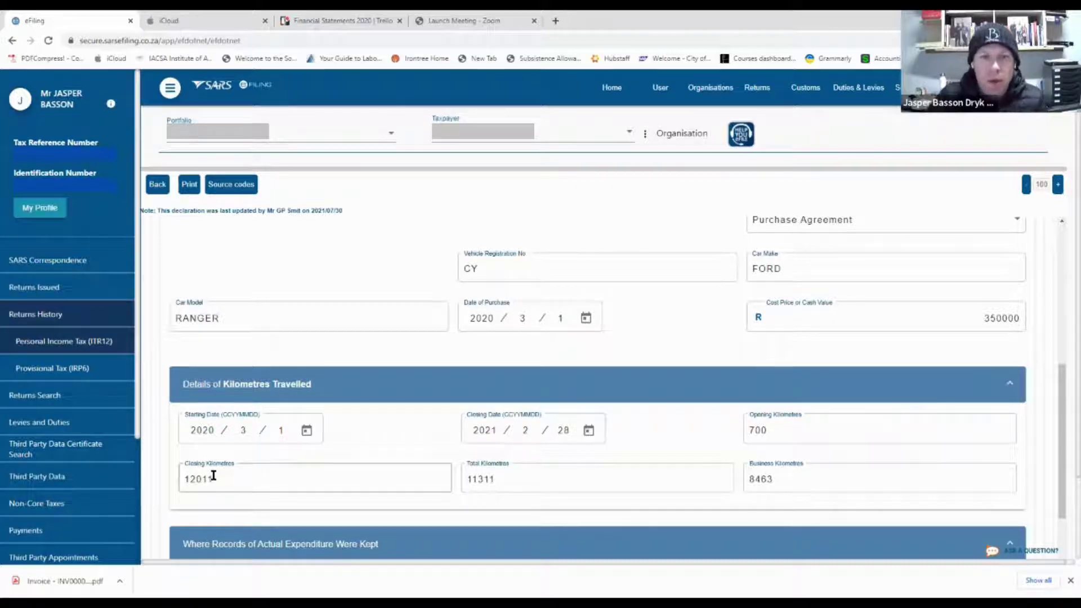
pyautogui.click(261, 388)
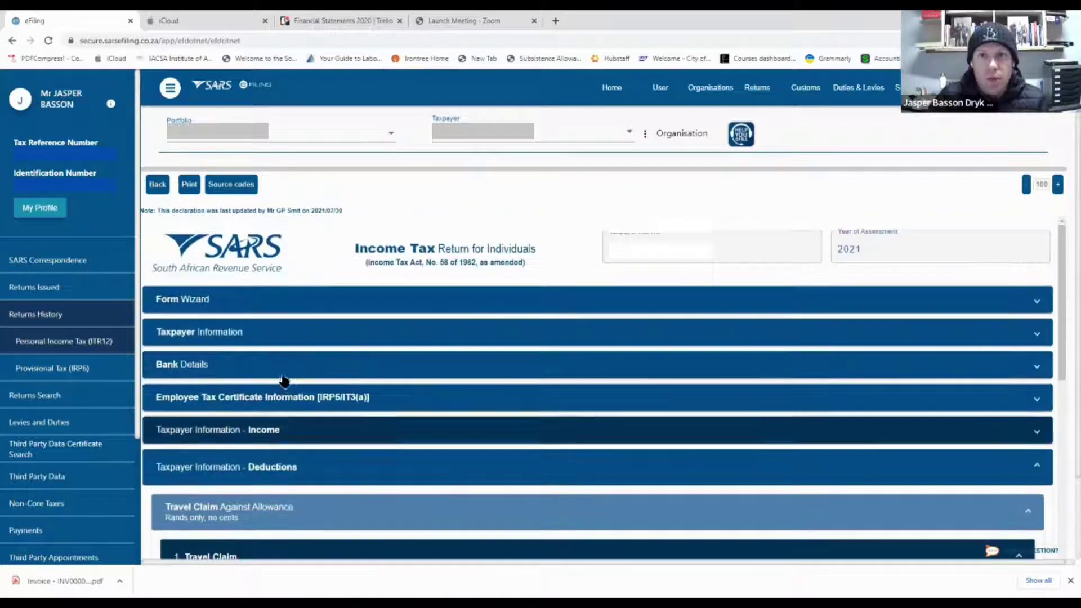
# - Open the issued ITR12 personal income tax return for tax period 2022
pyautogui.click(56, 289)
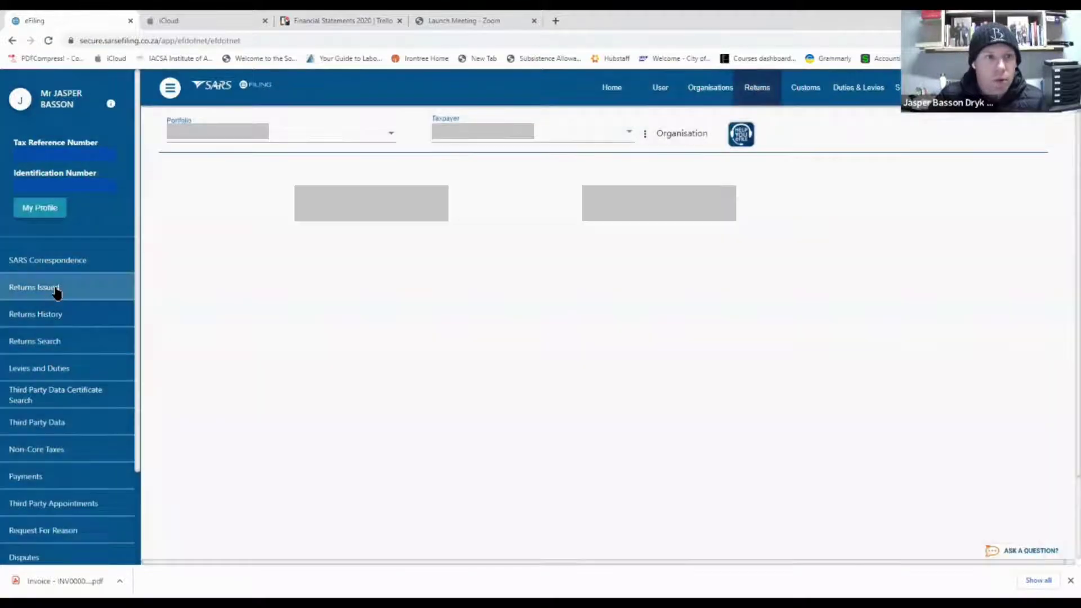
pyautogui.click(62, 317)
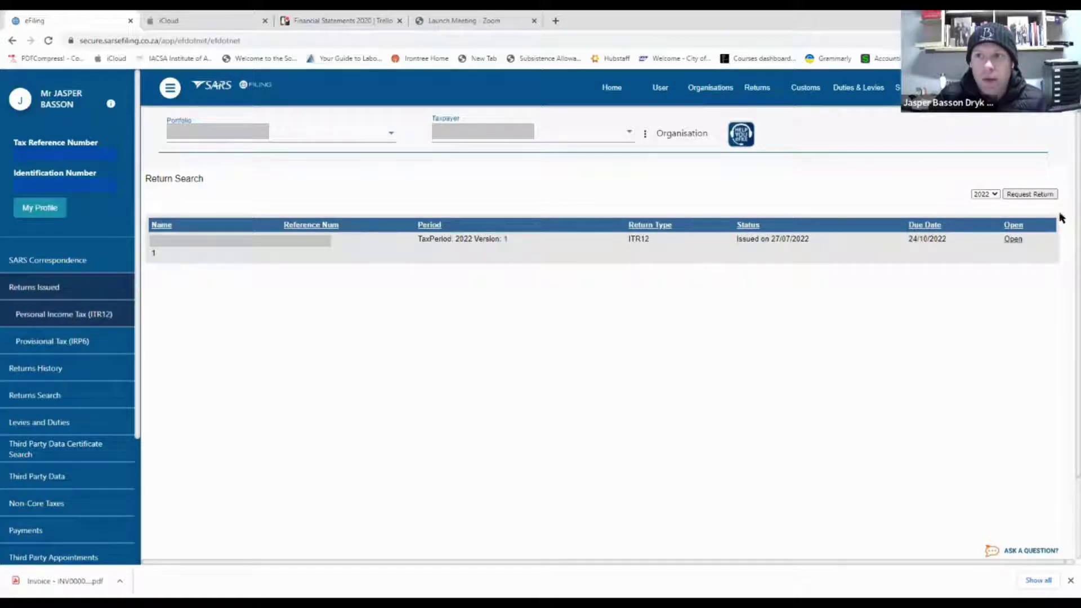
pyautogui.click(991, 194)
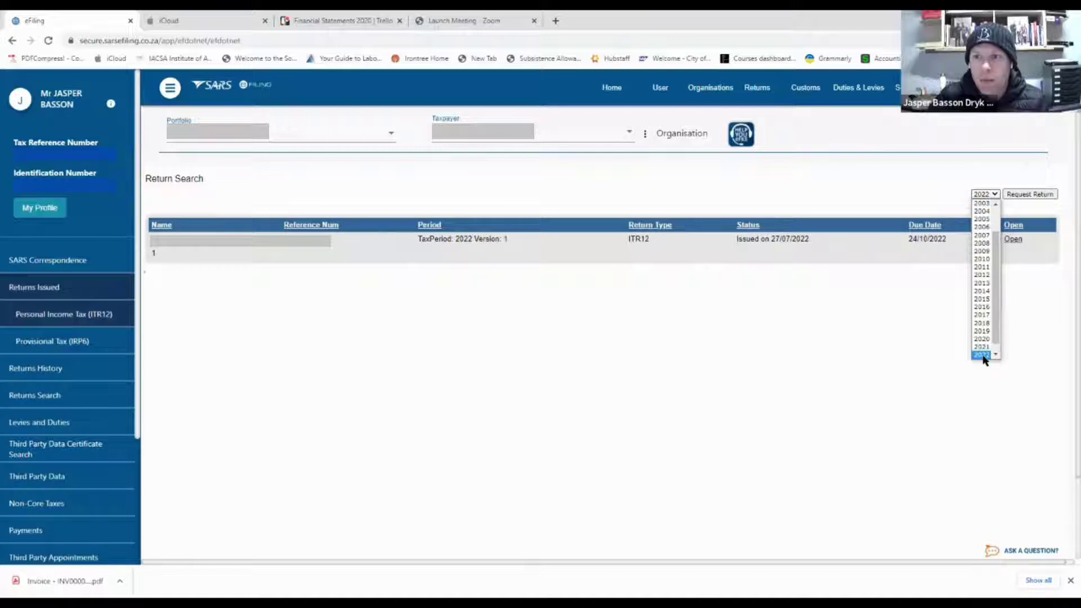
pyautogui.click(992, 197)
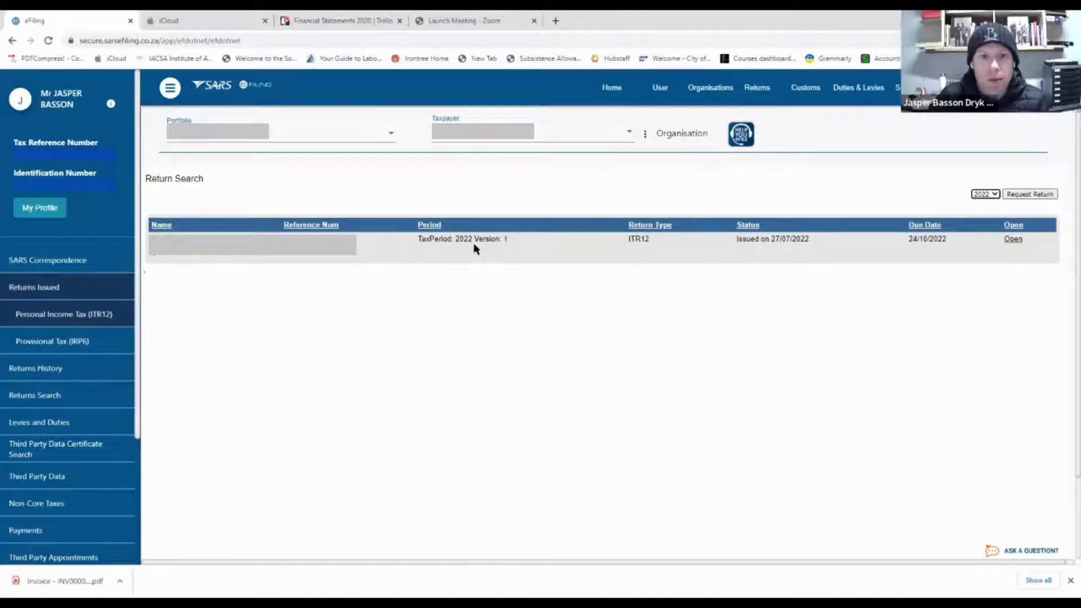
pyautogui.click(1013, 239)
# - Answer No to being unemployed for any period, paying medical expenditure for dependent family as non-main member, and retirement annuity contributions
pyautogui.scroll(-1, 330, 351)
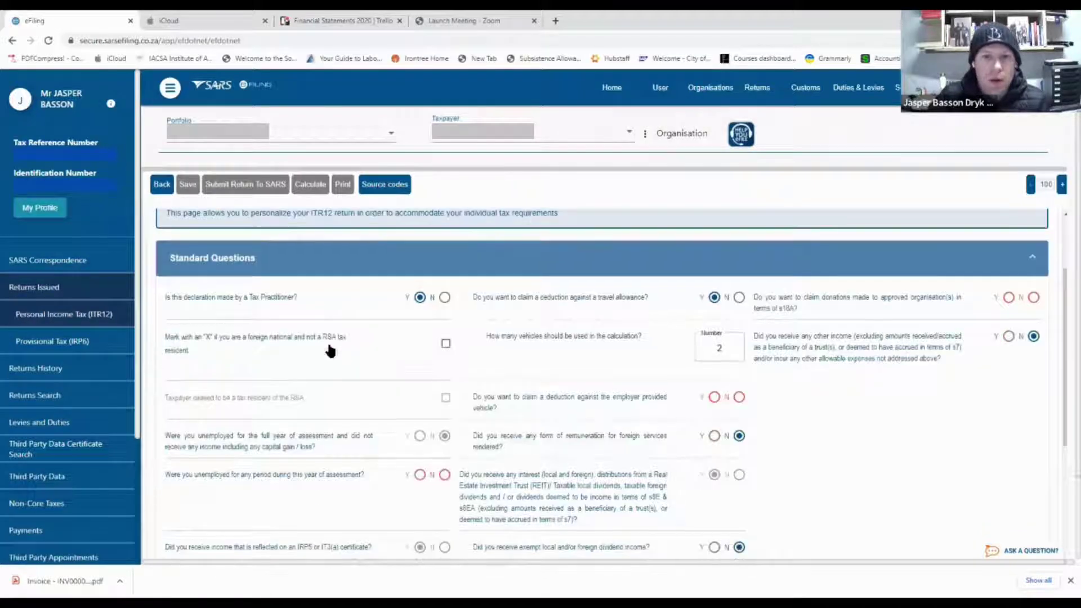
pyautogui.scroll(-1, 377, 325)
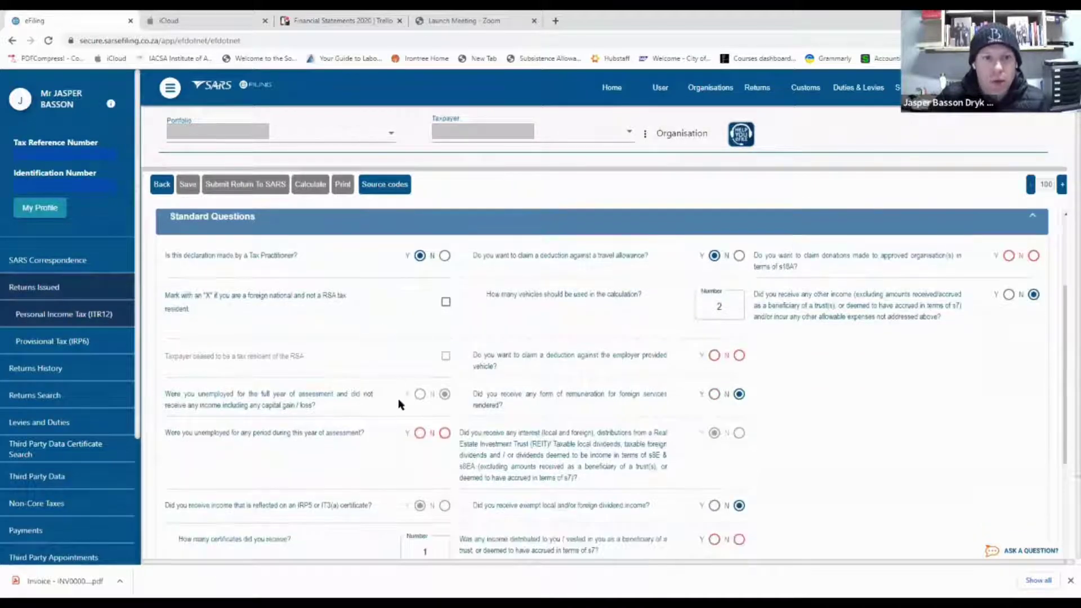
pyautogui.click(445, 433)
pyautogui.scroll(-2, 306, 394)
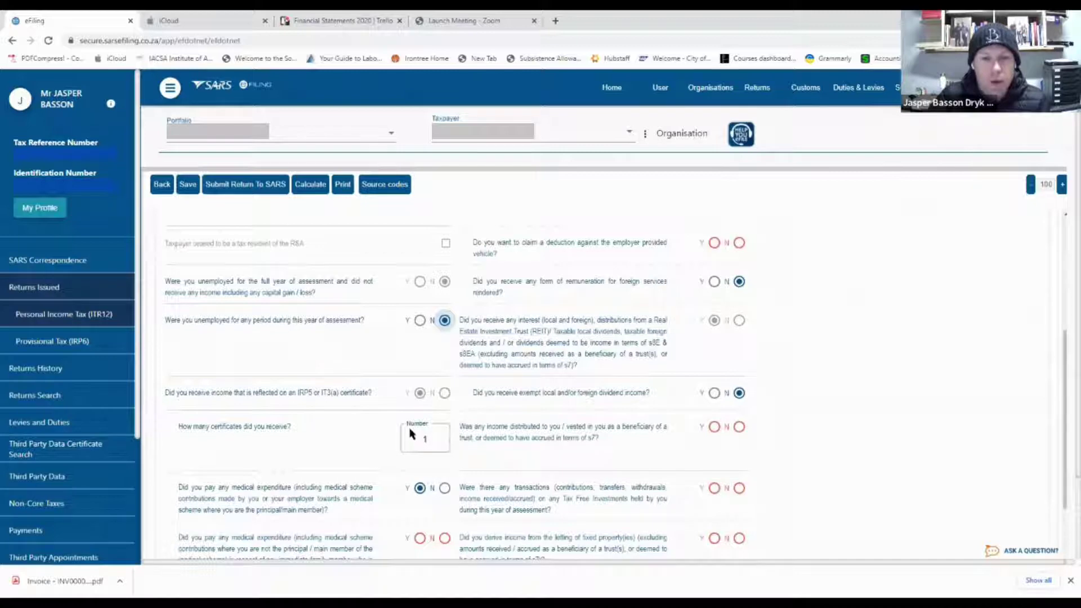
pyautogui.scroll(-2, 411, 431)
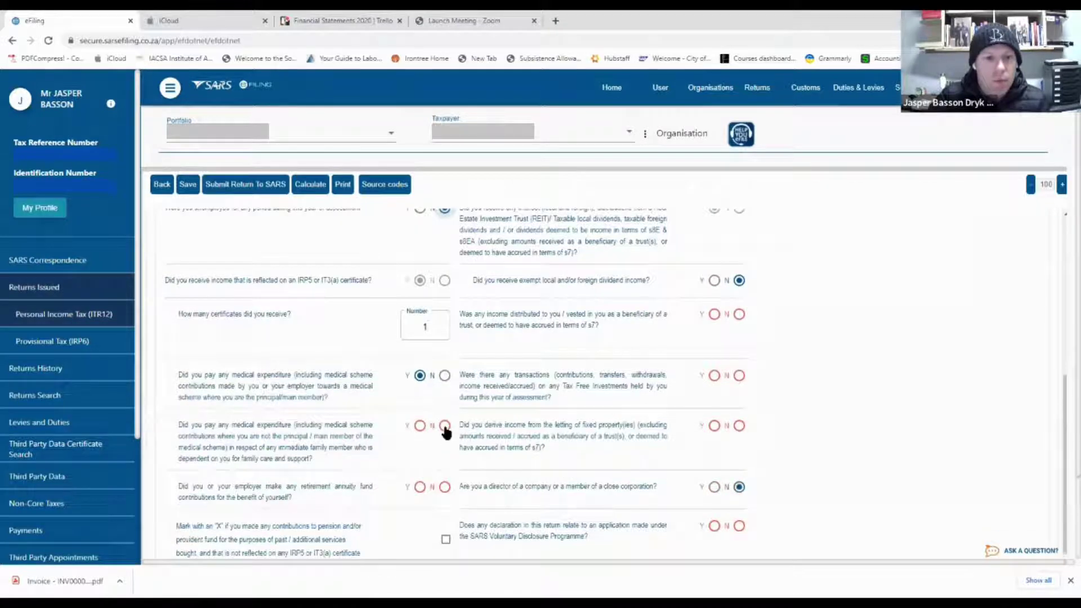
pyautogui.click(445, 426)
pyautogui.click(445, 488)
pyautogui.scroll(-1, 401, 400)
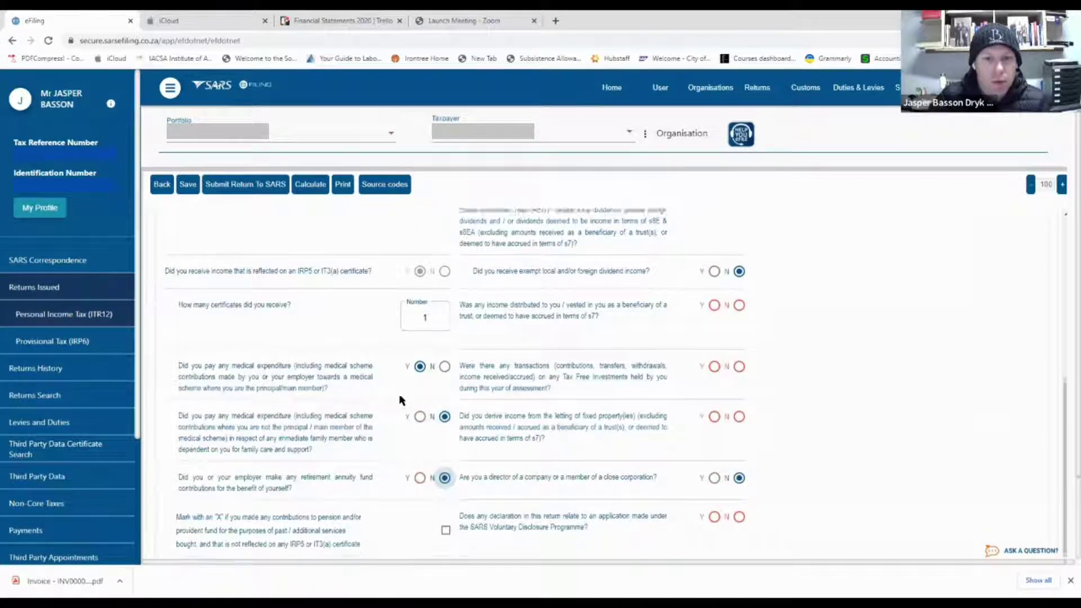
pyautogui.scroll(-2, 403, 400)
# - Set the travel allowance vehicle count to 1, accepting the reduction, and answer No to claiming against an employer provided vehicle
pyautogui.scroll(6, 535, 422)
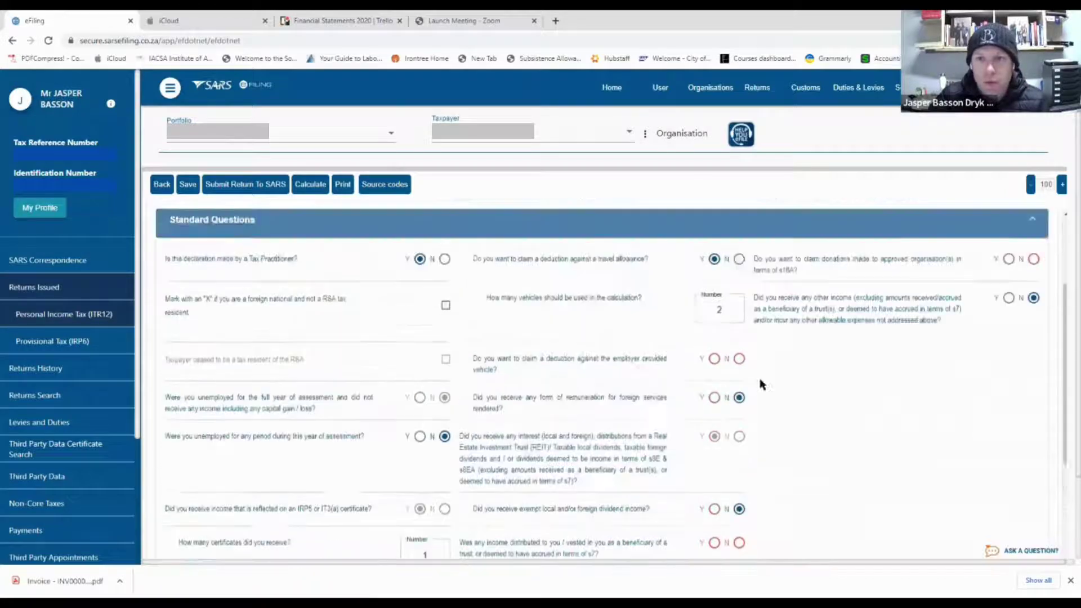
pyautogui.scroll(1, 766, 386)
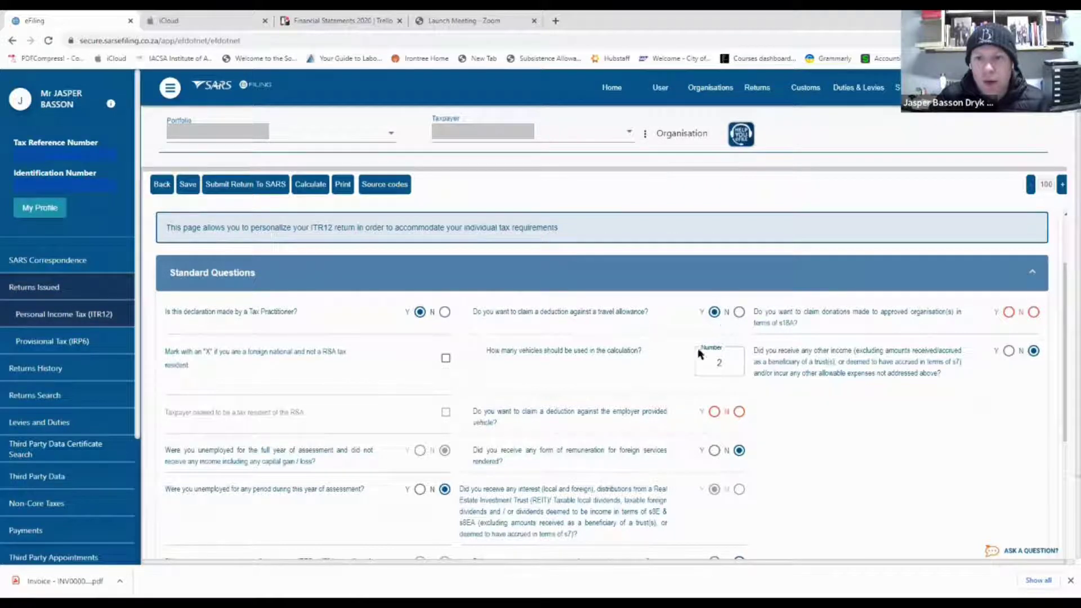
pyautogui.click(723, 365)
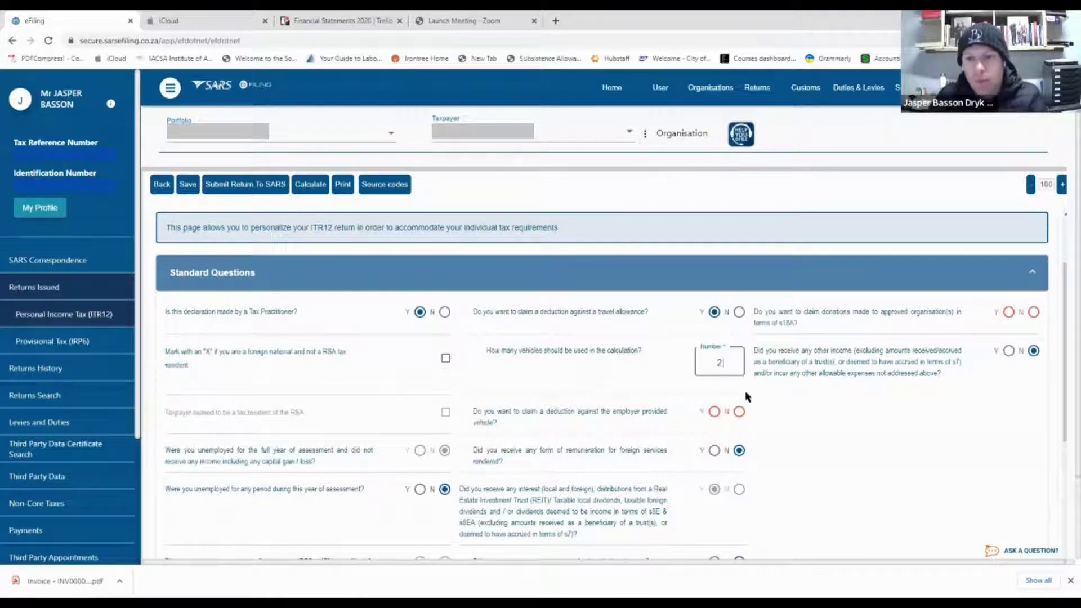
pyautogui.press('BackSpace')
pyautogui.write('1')
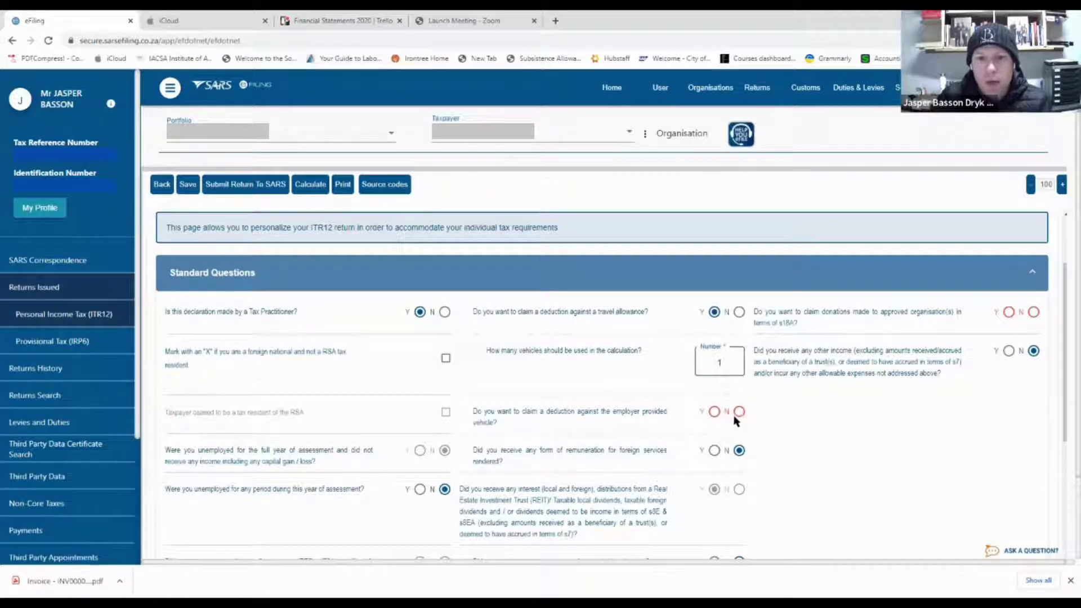
pyautogui.click(740, 415)
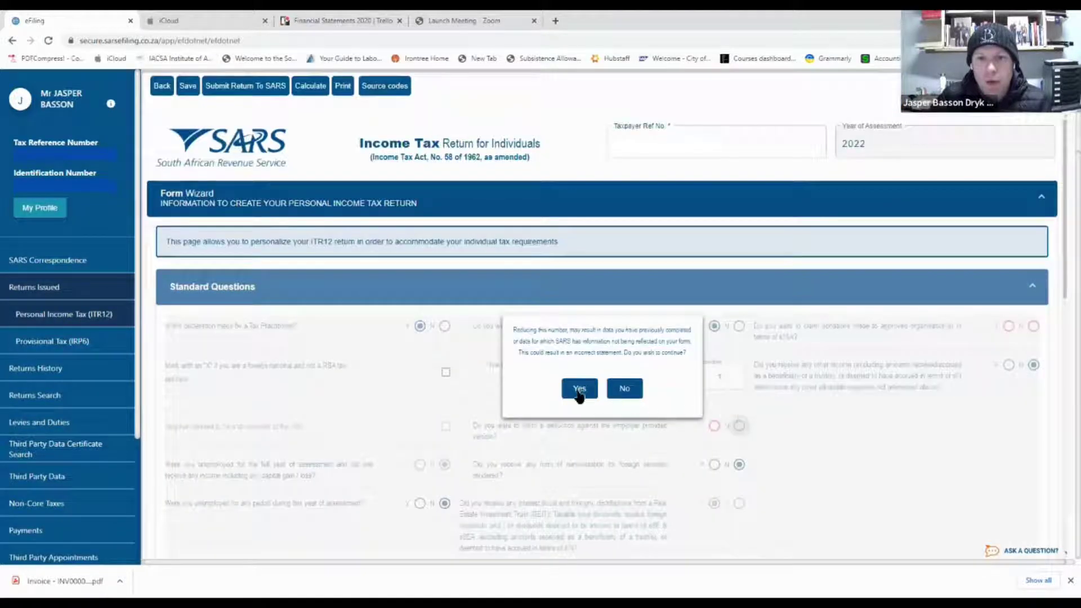
pyautogui.click(736, 416)
pyautogui.click(740, 426)
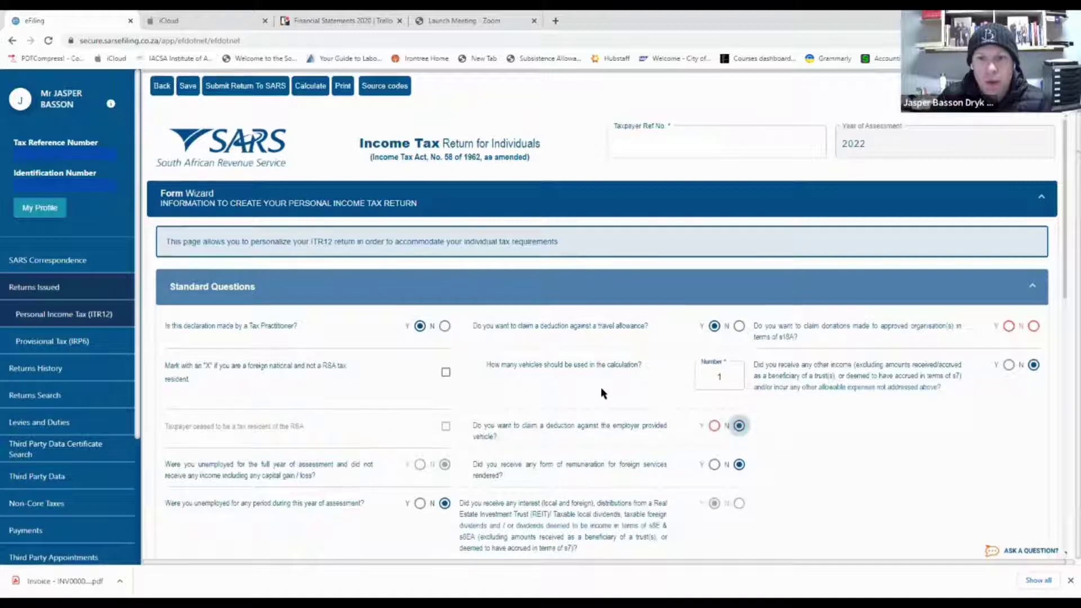
# - Answer No to the trust income, Tax Free Investments, fixed property letting, Voluntary Disclosure Programme and s18A donations questions
pyautogui.scroll(-3, 600, 387)
pyautogui.scroll(-2, 659, 392)
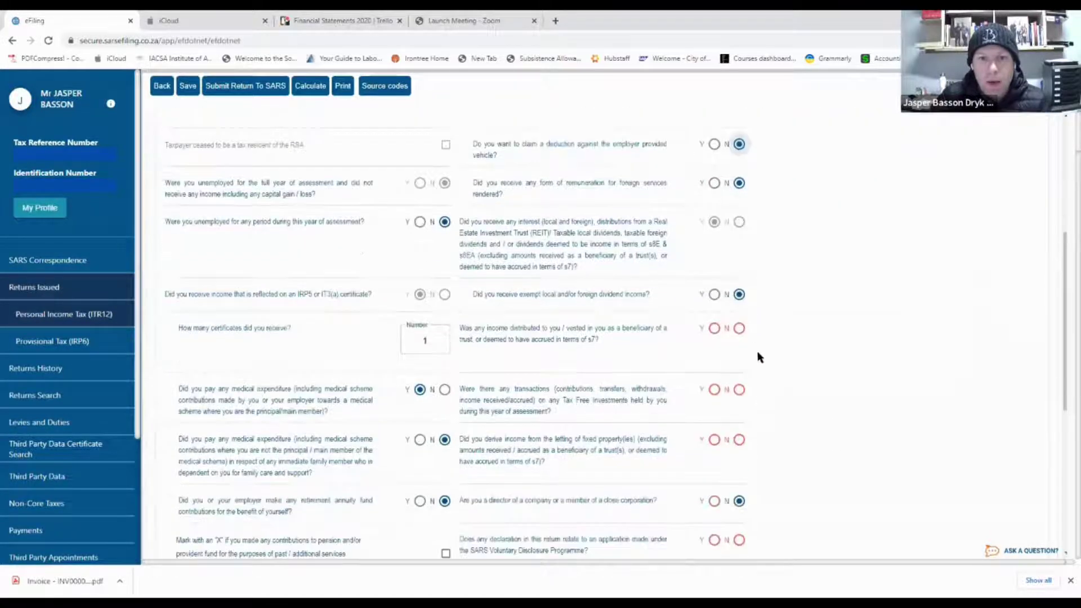
pyautogui.click(739, 329)
pyautogui.click(738, 390)
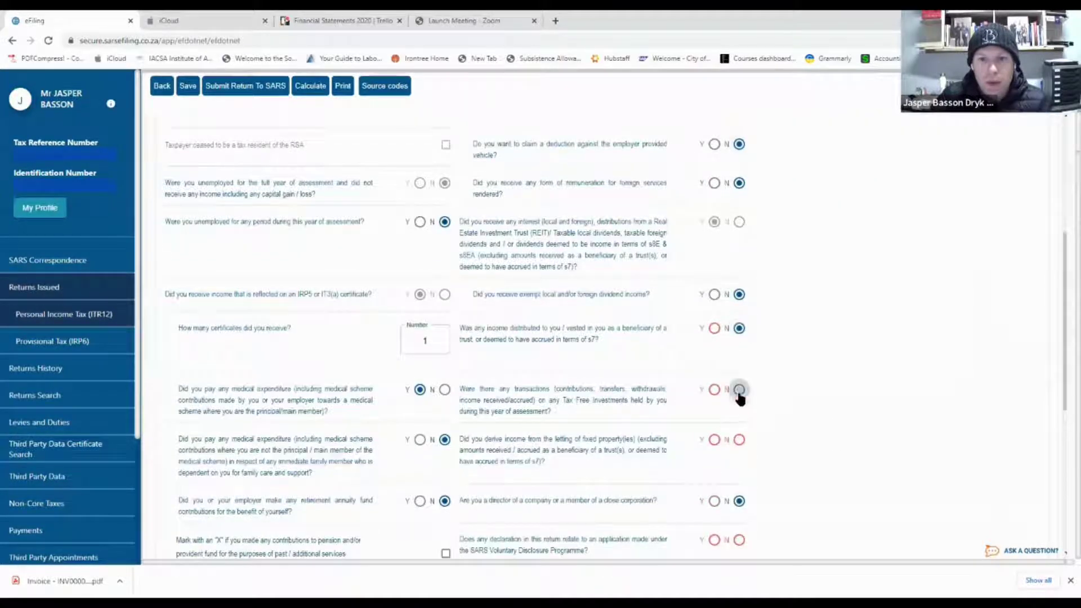
pyautogui.click(740, 441)
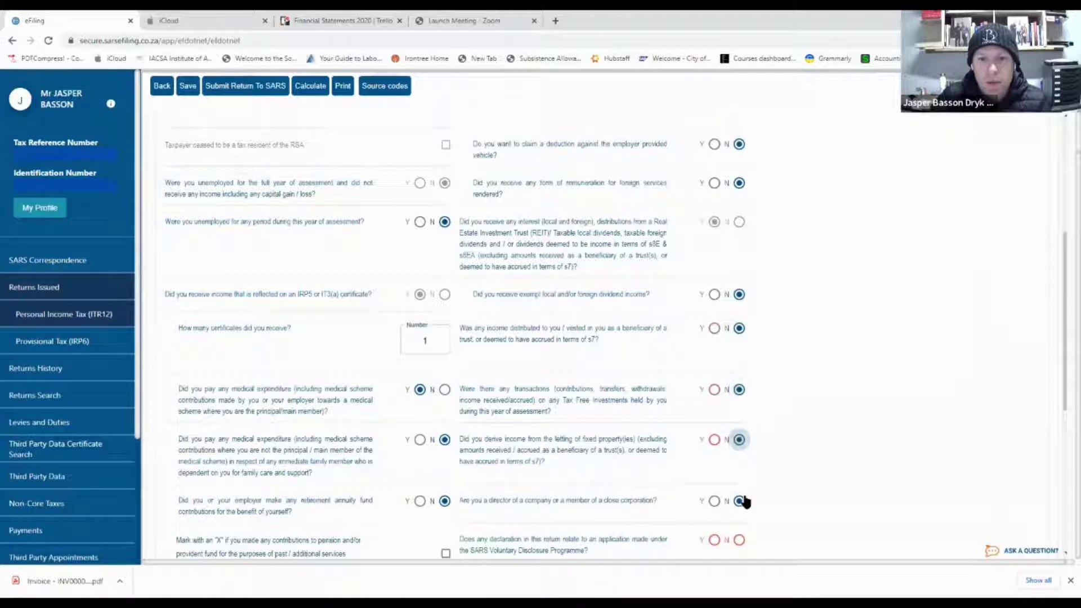
pyautogui.click(739, 541)
pyautogui.scroll(4, 799, 333)
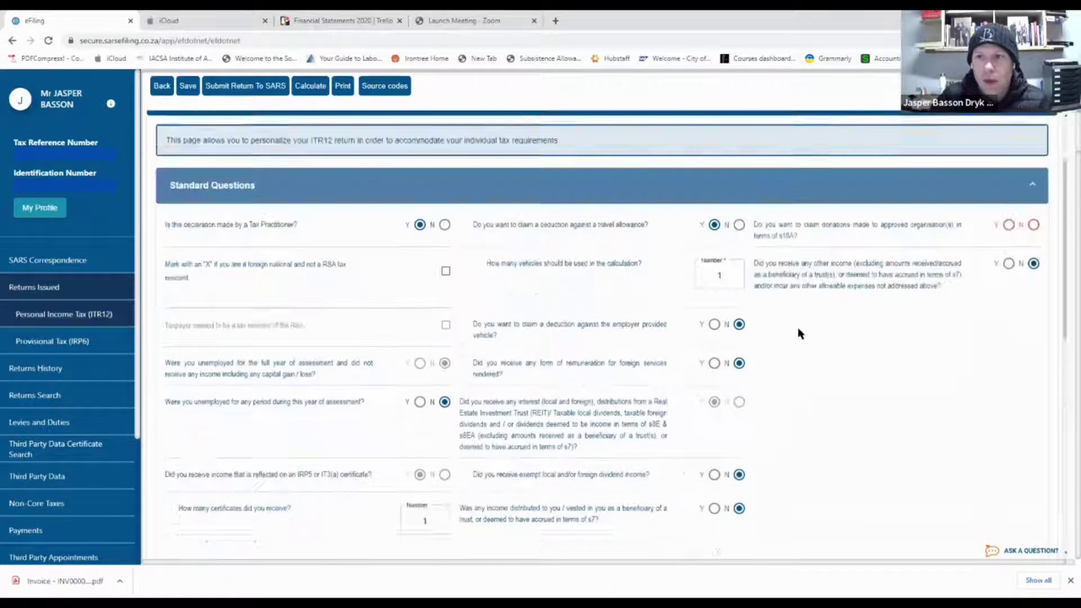
pyautogui.click(1034, 271)
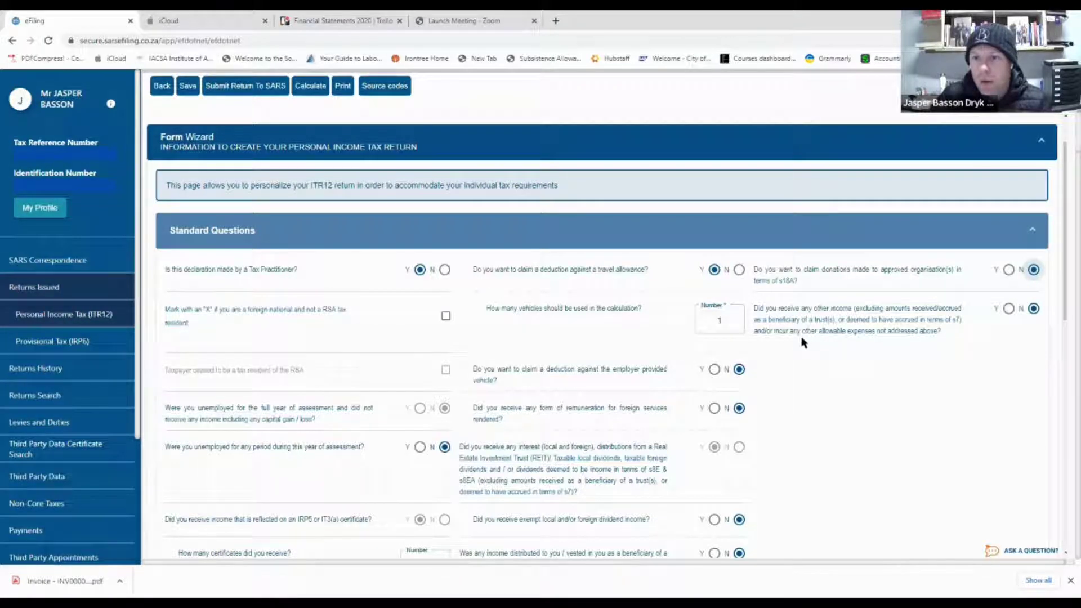
# - Answer Yes to receiving other income or incurring other allowable expenses, and Yes to claiming expenditure not addressed by previous questions
pyautogui.click(1009, 309)
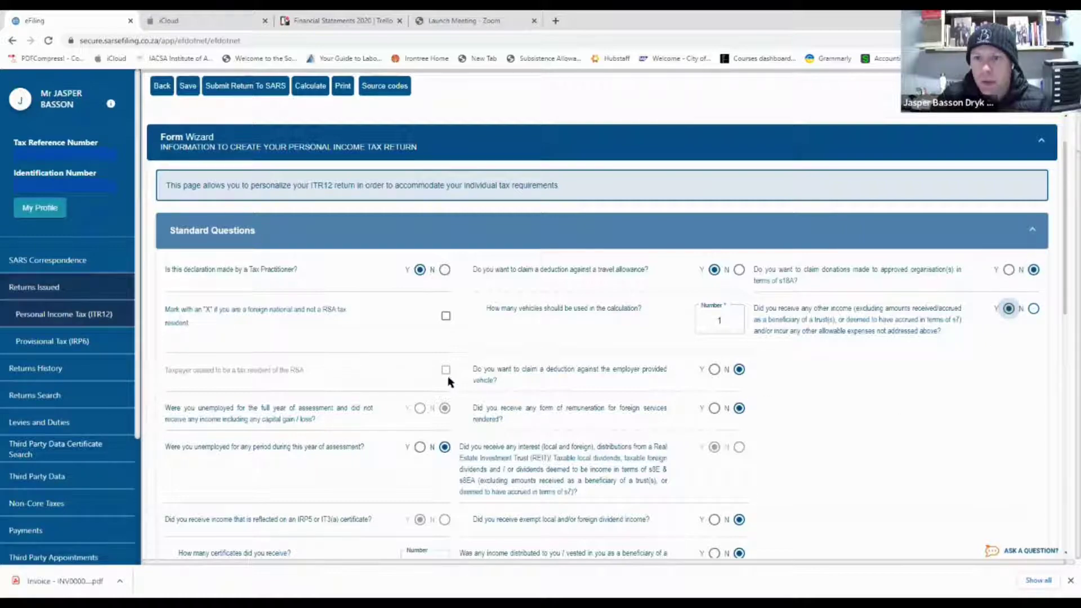
pyautogui.scroll(-10, 449, 381)
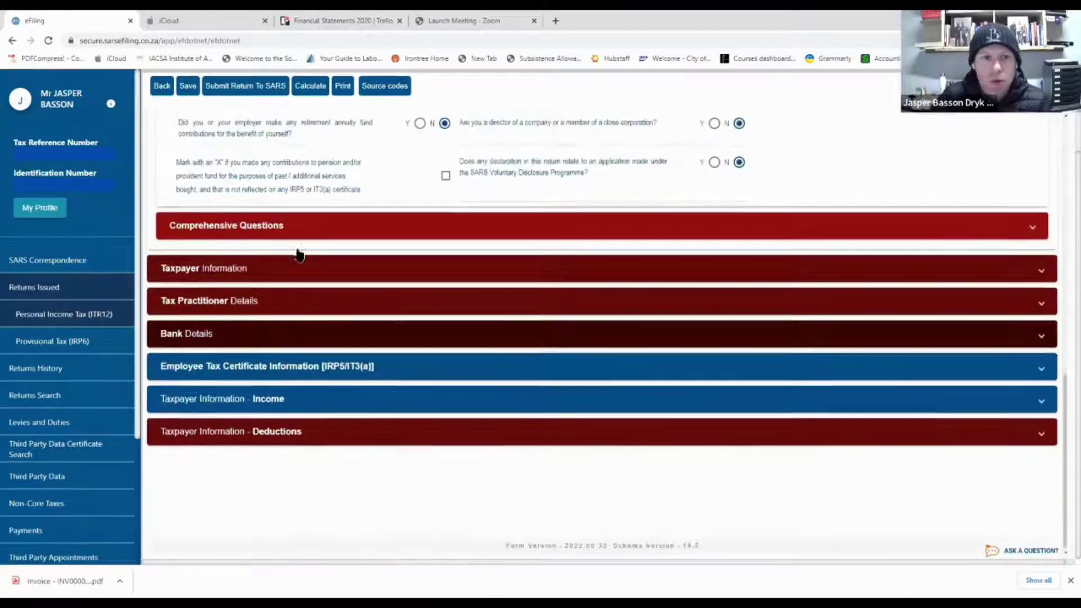
pyautogui.click(290, 226)
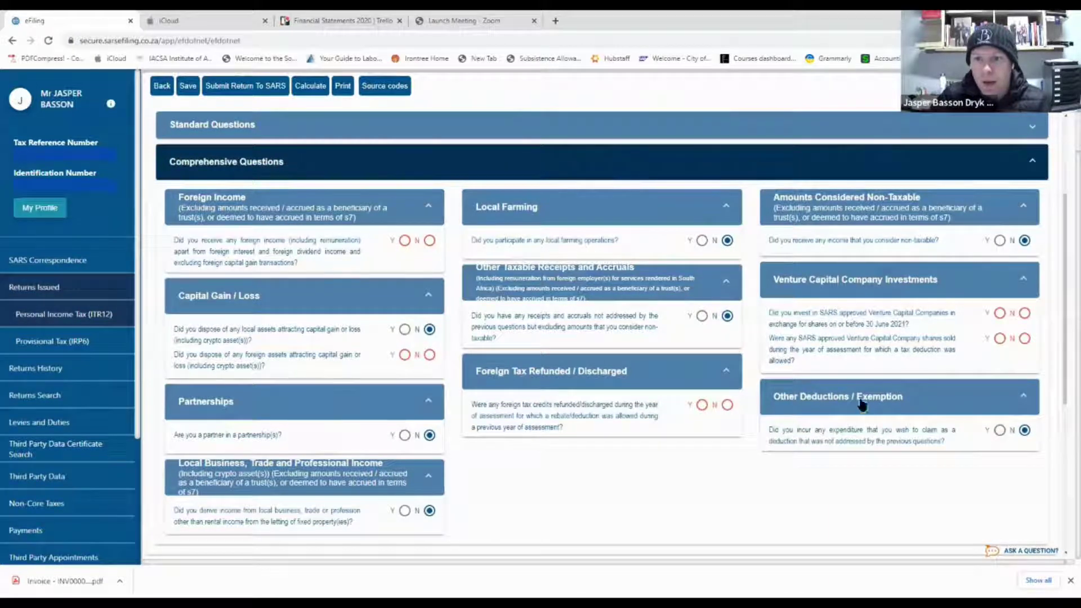
pyautogui.click(1000, 430)
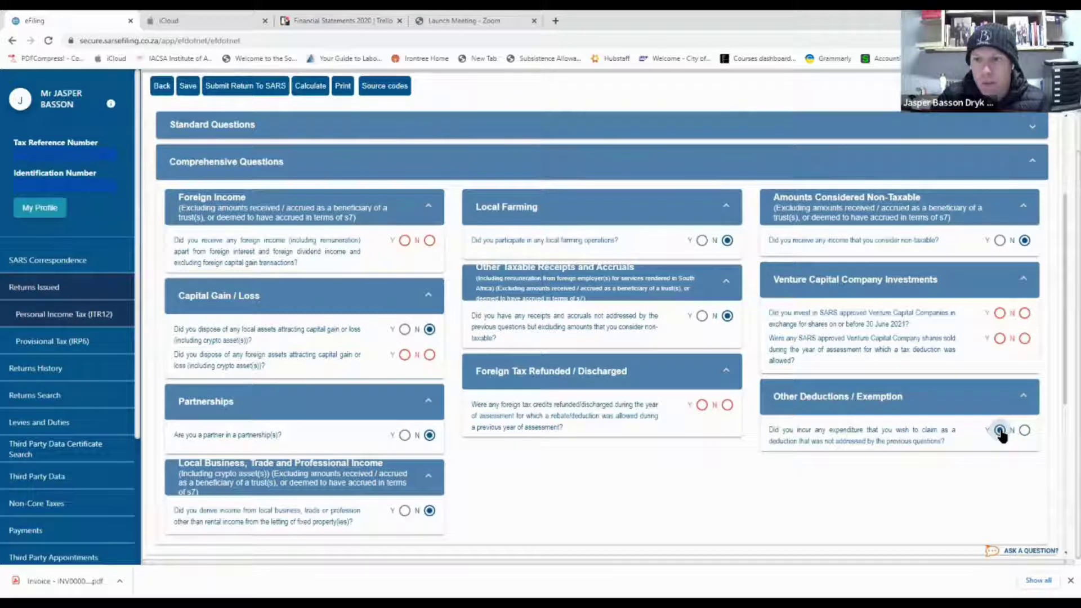
# - Answer No to both Venture Capital Company questions, foreign tax credits refunded, foreign income, and disposal of foreign assets
pyautogui.click(1025, 339)
pyautogui.click(1025, 313)
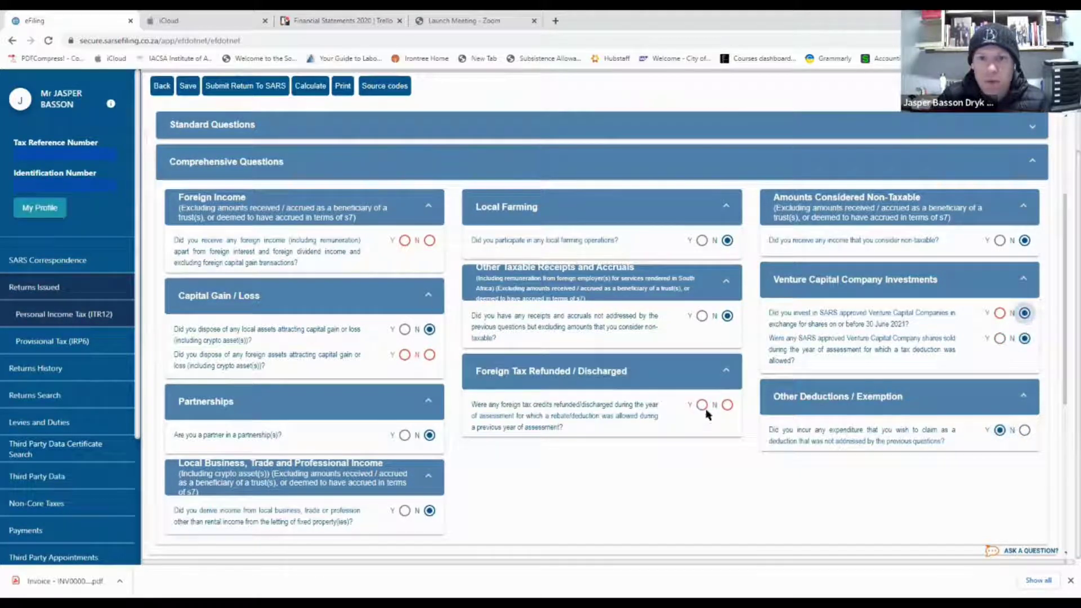
pyautogui.click(728, 405)
pyautogui.click(430, 240)
pyautogui.click(430, 355)
# - Examine the Taxpayer Information - Deductions section, including the fields under Other Deductions / Exemptions
pyautogui.scroll(-2, 364, 380)
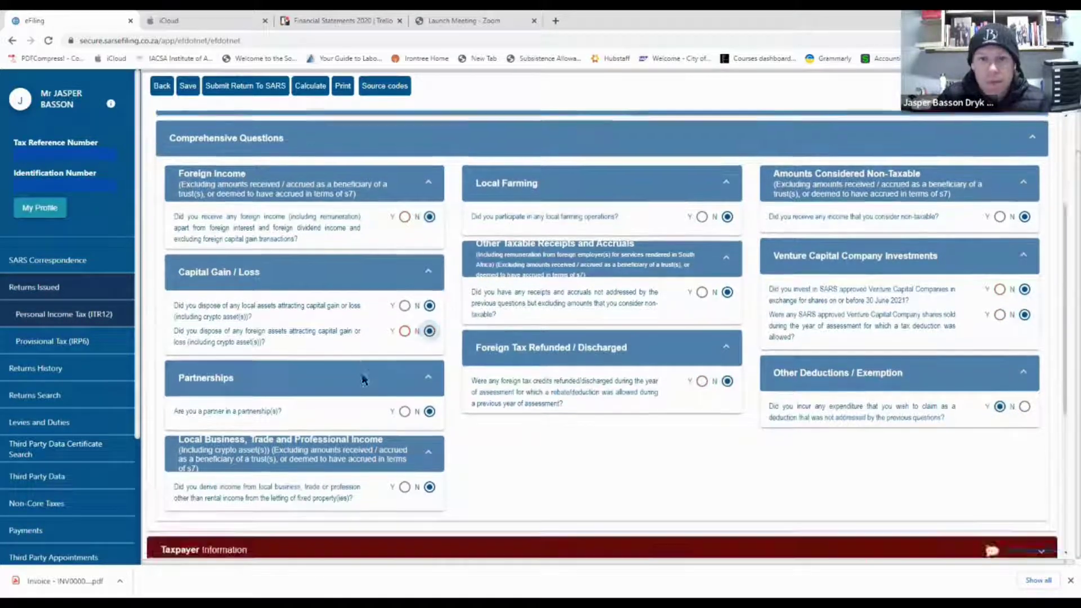
pyautogui.scroll(-4, 364, 381)
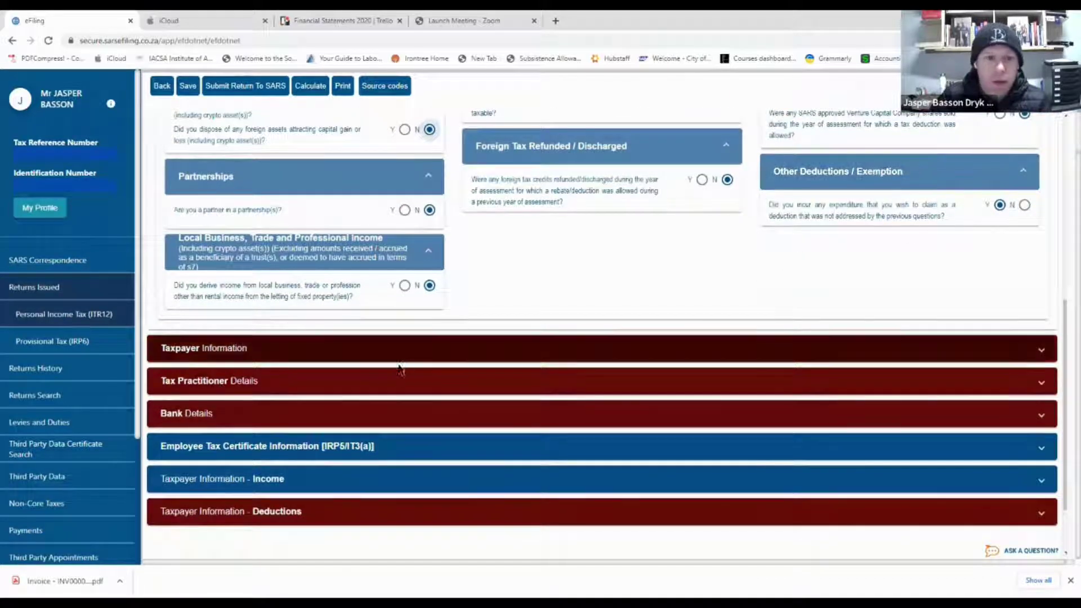
pyautogui.scroll(-2, 395, 383)
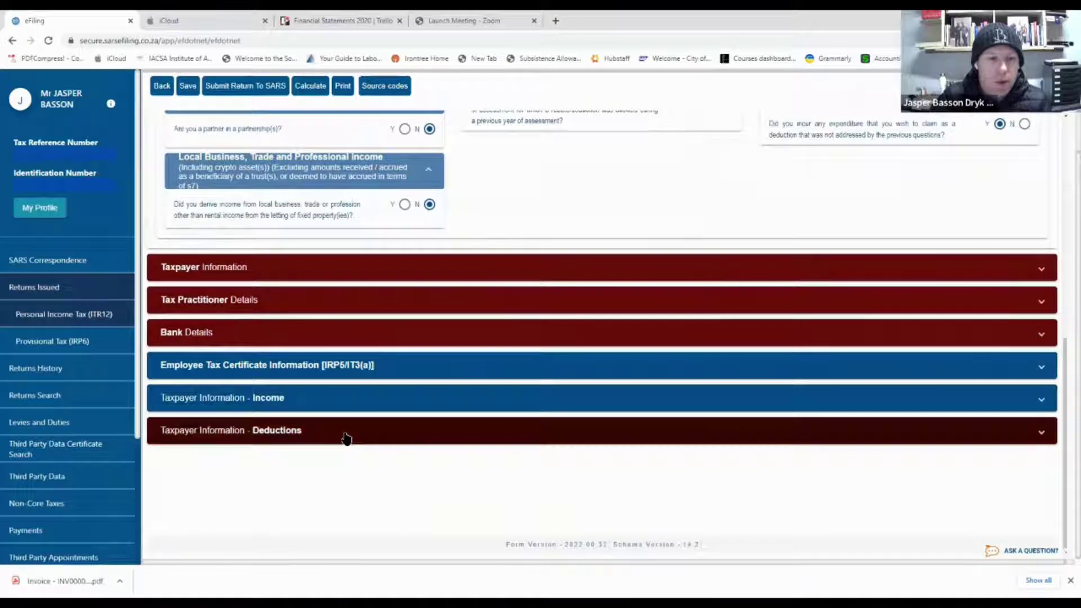
pyautogui.click(347, 439)
pyautogui.scroll(-2, 324, 450)
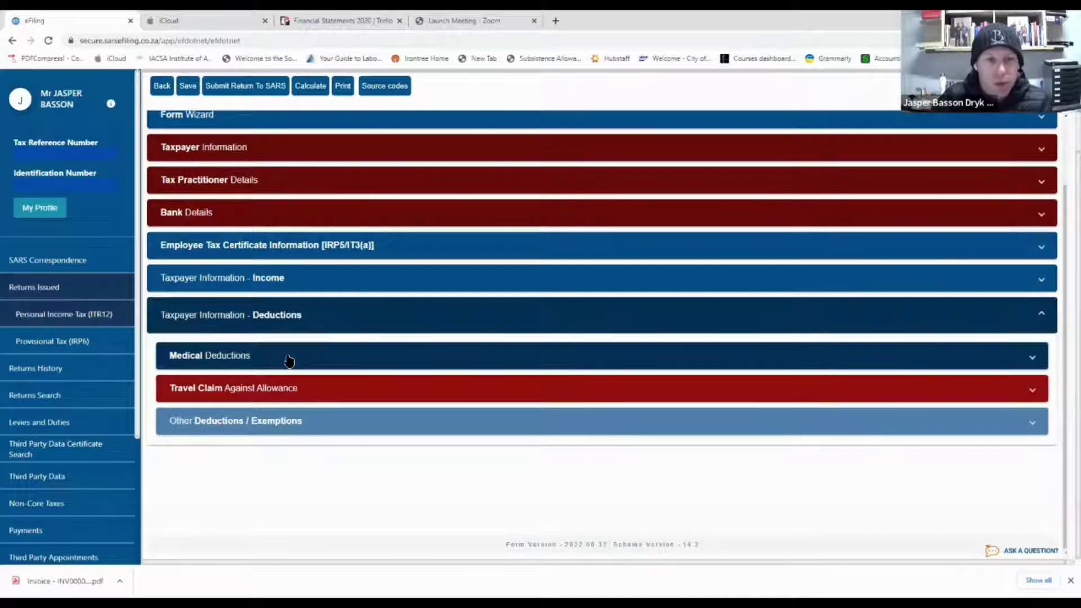
pyautogui.click(279, 428)
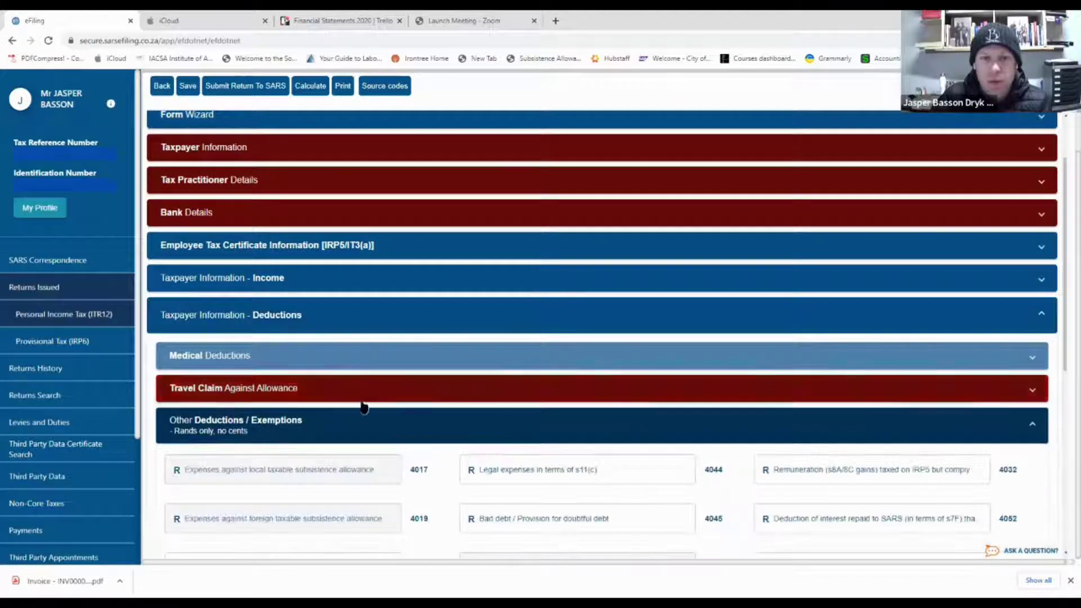
pyautogui.scroll(-1, 353, 374)
pyautogui.click(352, 374)
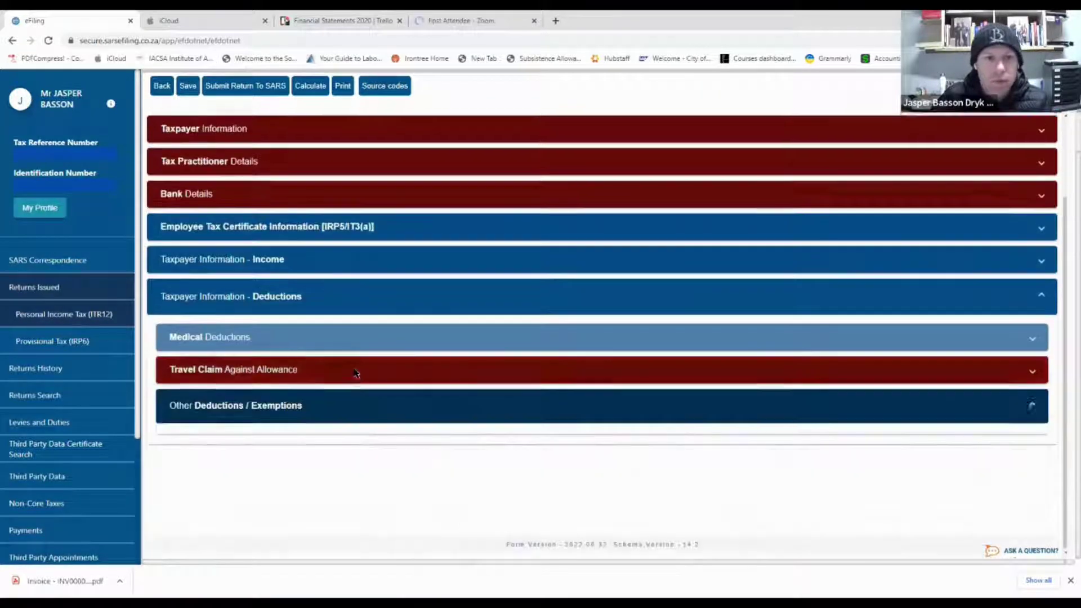
# - In the Taxpayer Information section, choose an option for the unfilled mandatory field of the personal details
pyautogui.scroll(3, 326, 282)
pyautogui.click(326, 282)
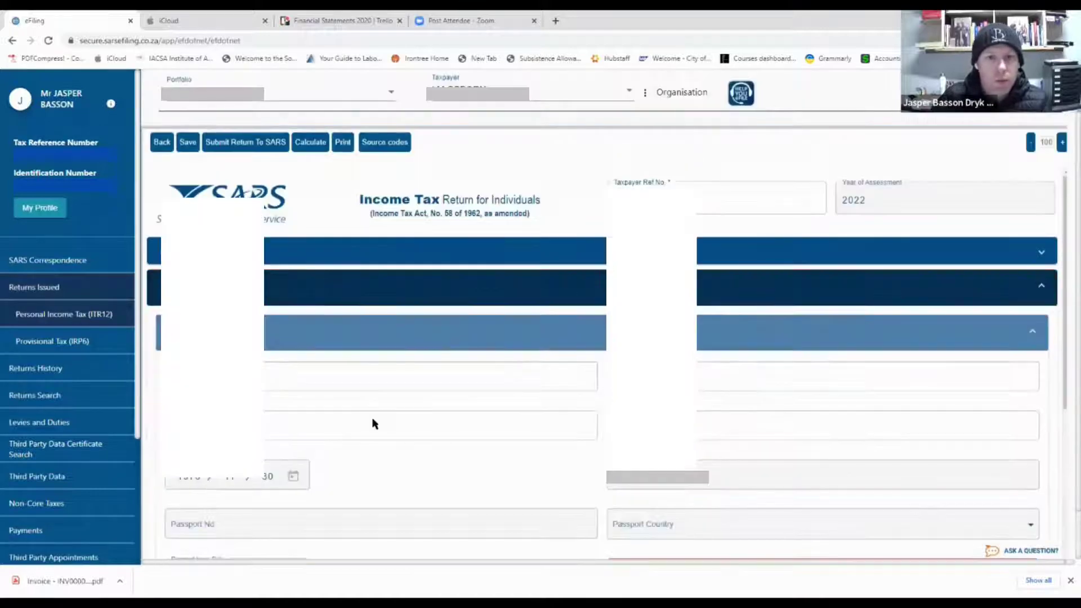
pyautogui.scroll(-3, 368, 412)
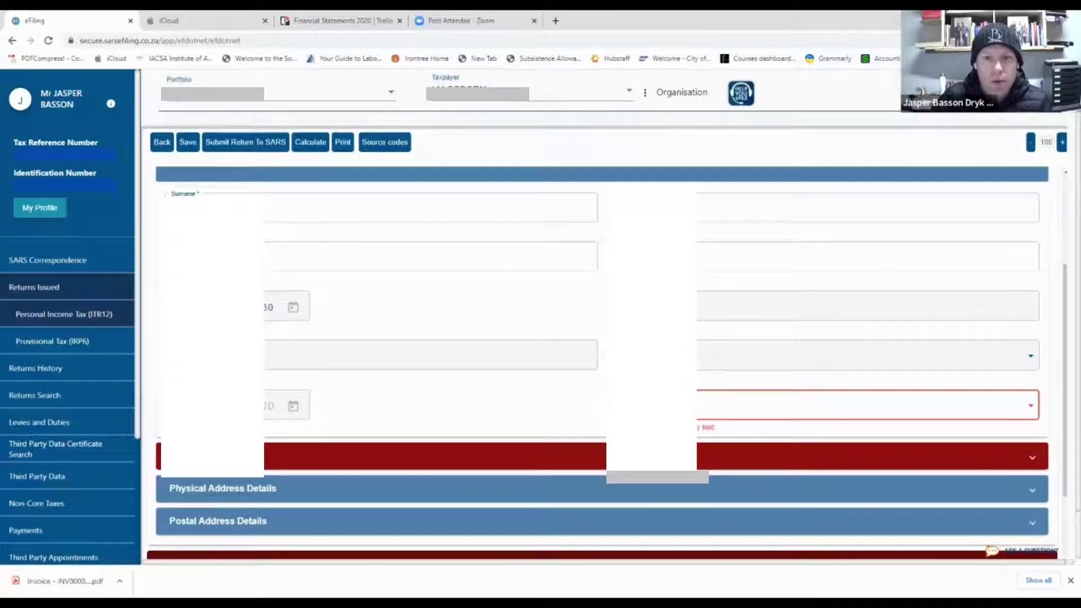
pyautogui.click(867, 405)
pyautogui.click(867, 416)
# - In the contact details, declare the supplied phone numbers correct and edit the taxpayer's email address
pyautogui.click(355, 456)
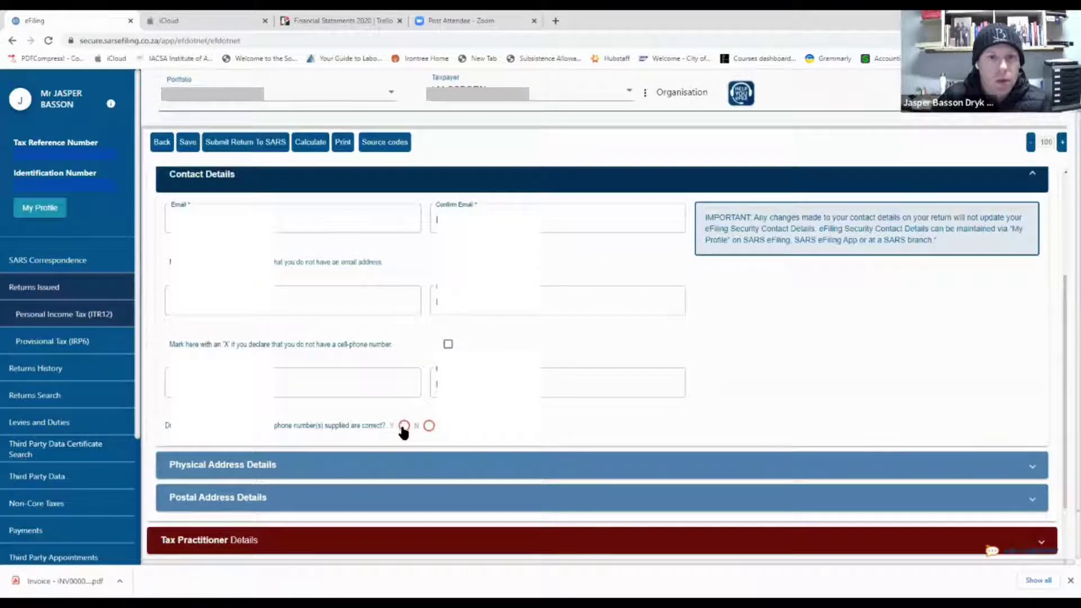
pyautogui.click(404, 426)
pyautogui.click(304, 219)
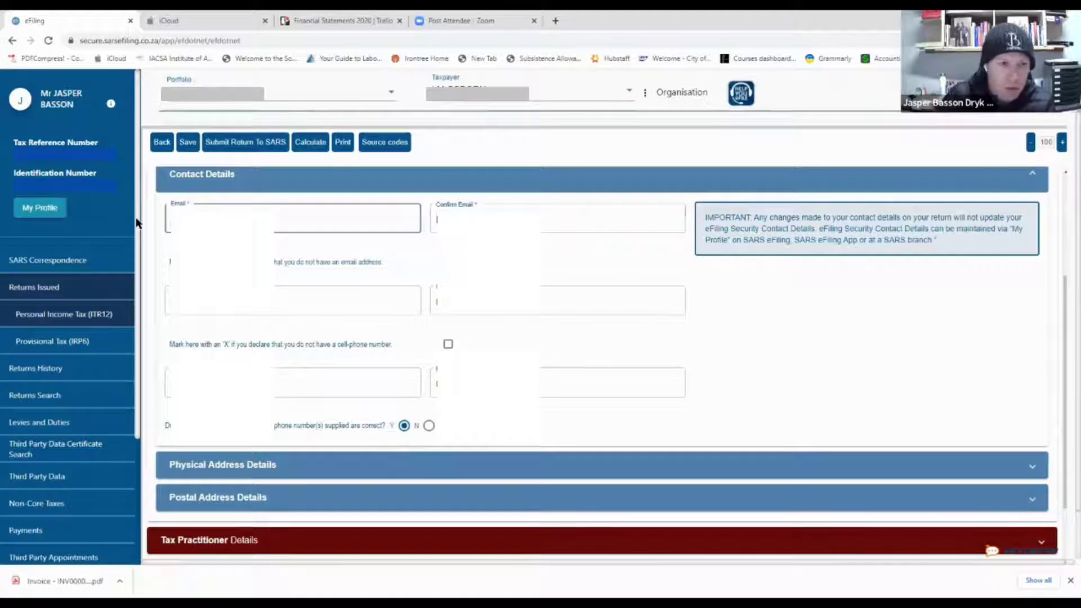
pyautogui.click(136, 223)
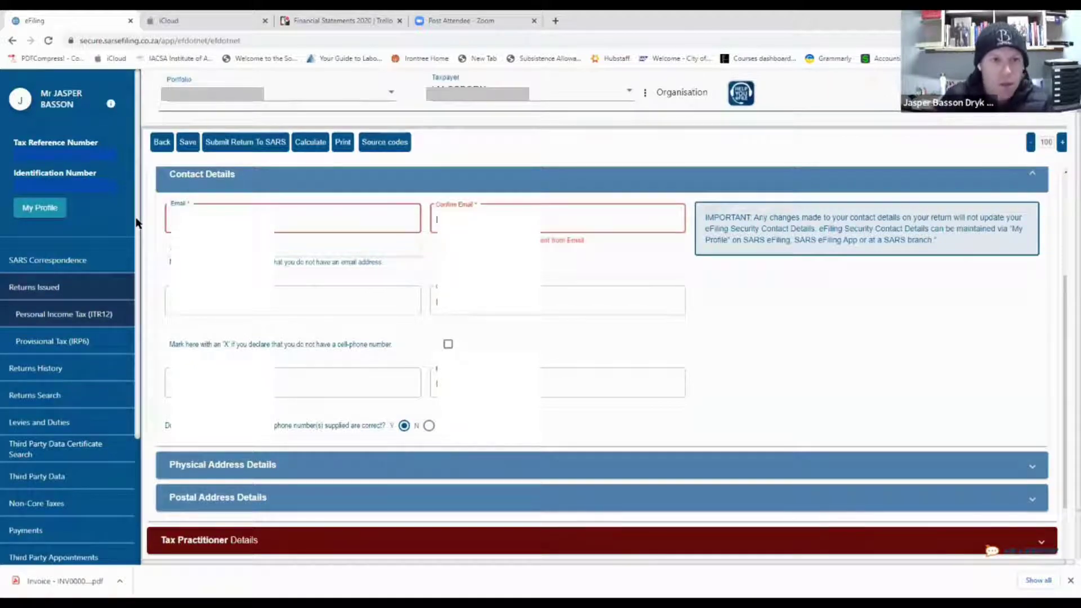
# - Go through the physical and postal address details, and declare the bank account information true and correct
pyautogui.click(337, 464)
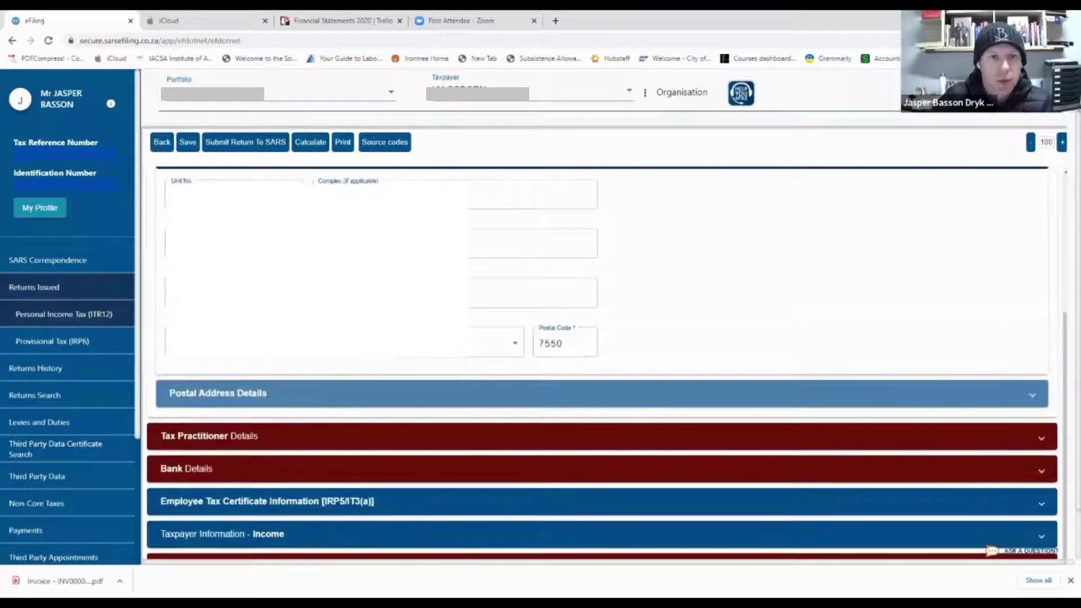
pyautogui.click(306, 401)
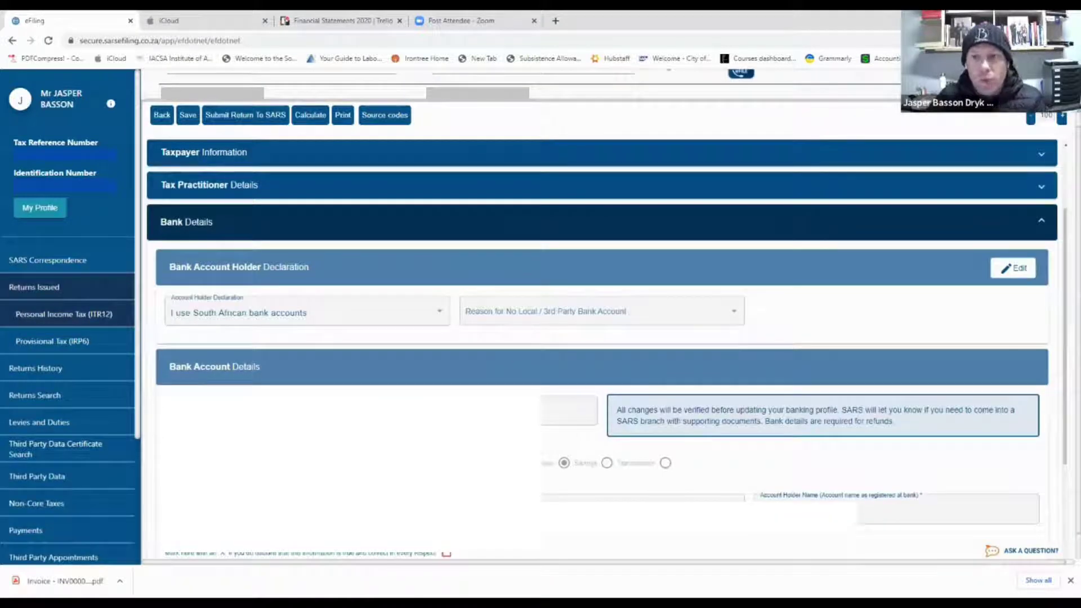
pyautogui.scroll(-2, 443, 374)
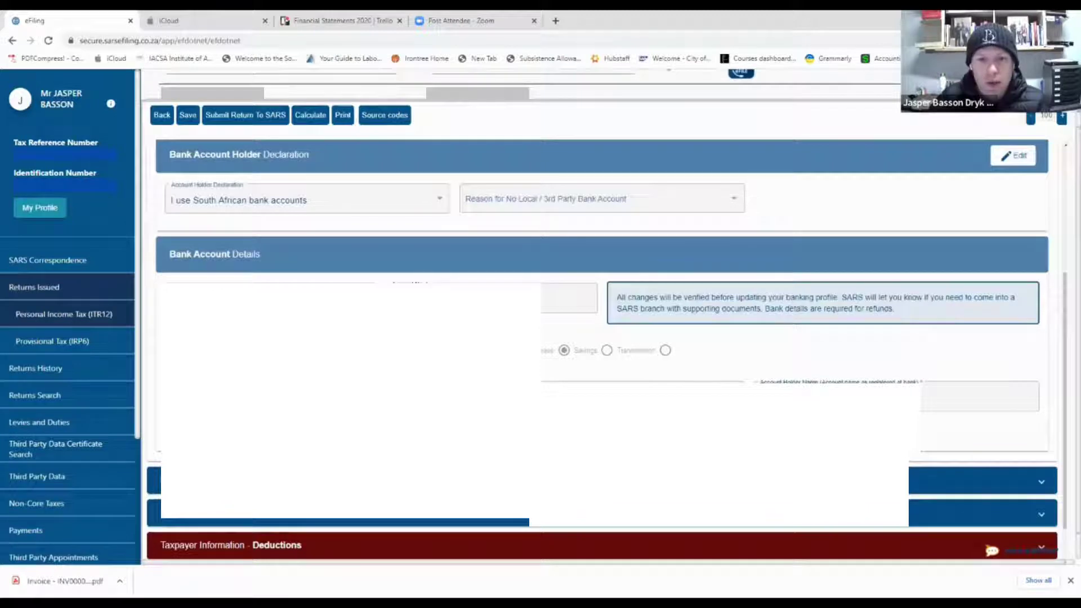
pyautogui.click(446, 440)
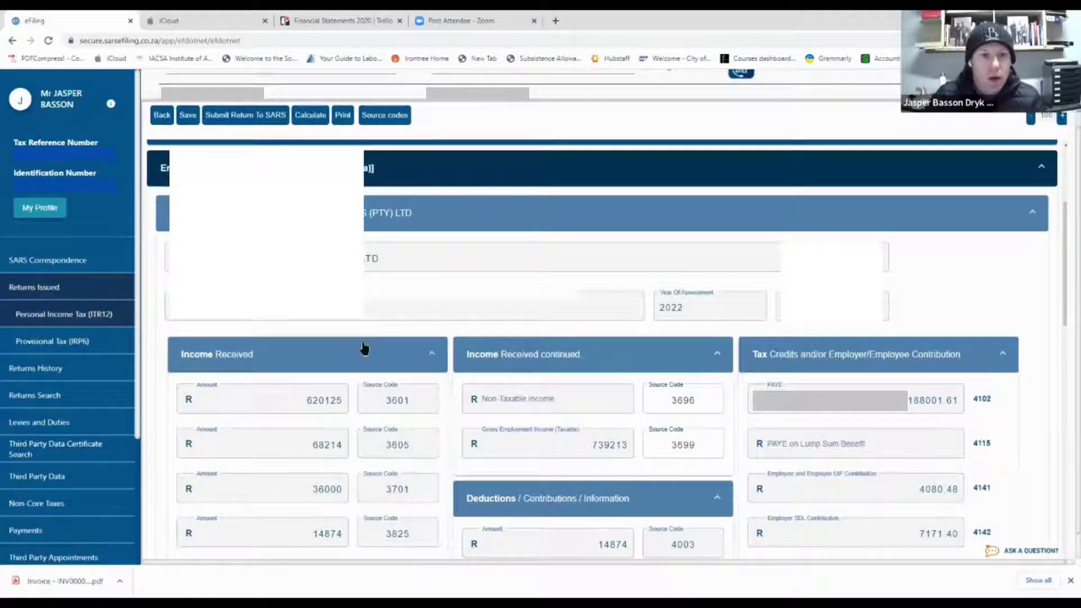
# - Examine the income, deduction and tax credit amounts with their source codes on the employer's IRP5 certificate
pyautogui.scroll(-1, 366, 383)
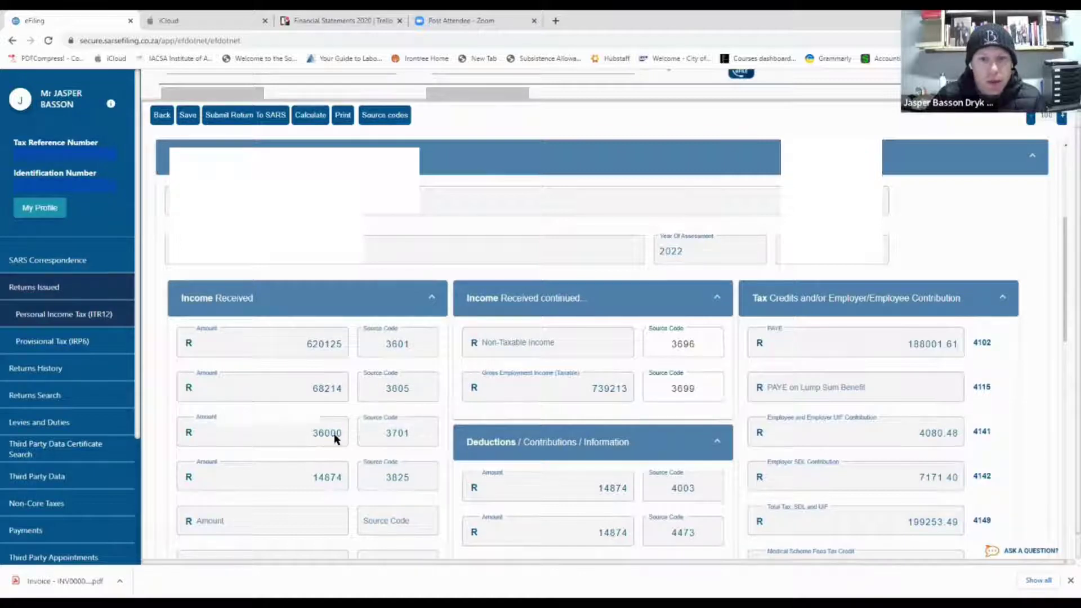
pyautogui.scroll(-1, 336, 438)
pyautogui.scroll(-3, 333, 439)
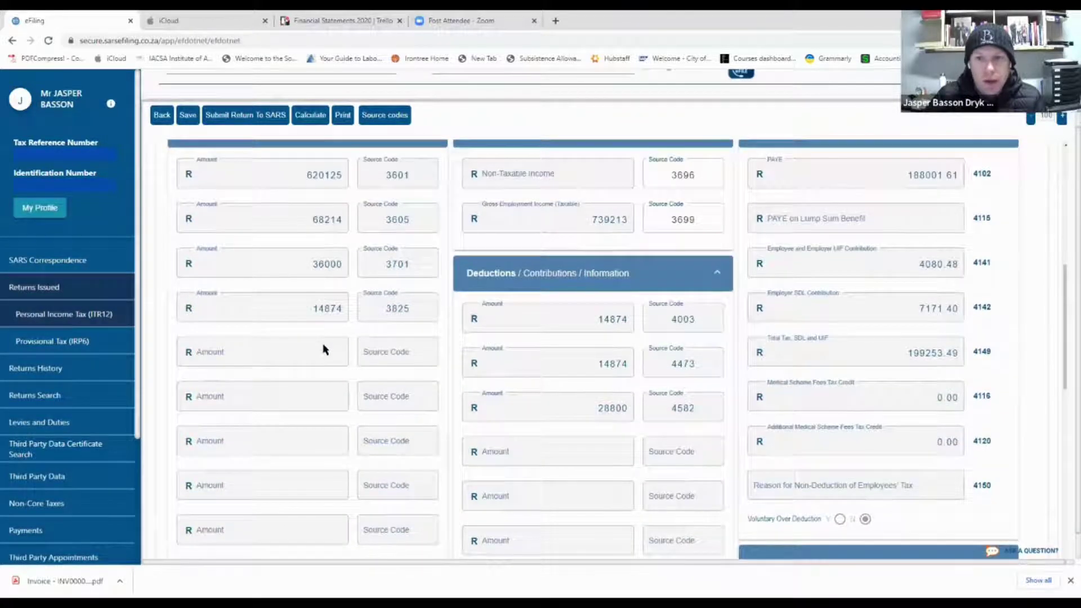
pyautogui.scroll(-6, 332, 350)
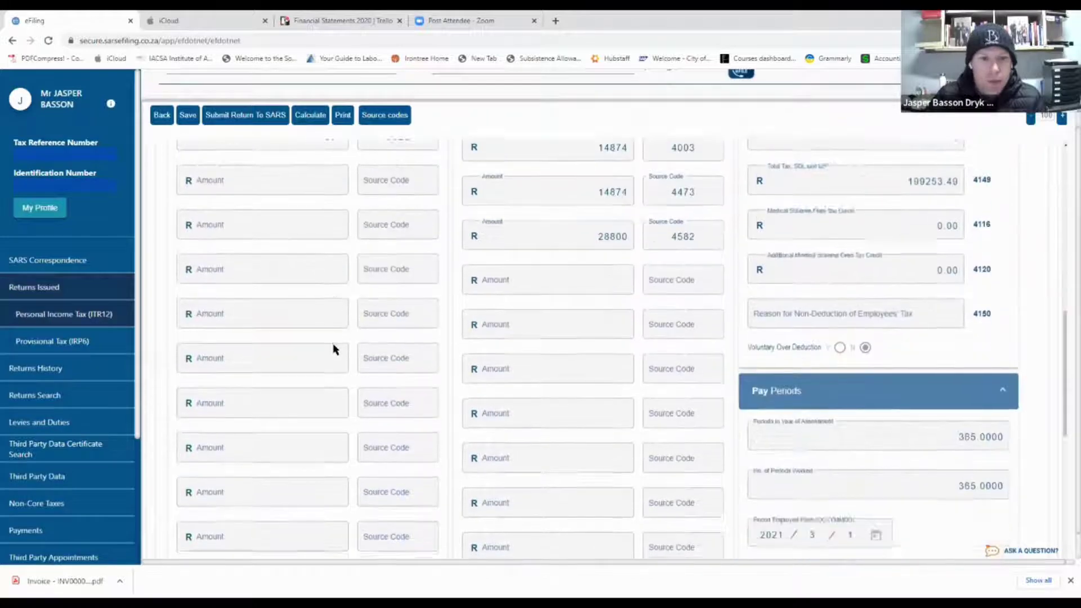
pyautogui.scroll(-6, 334, 349)
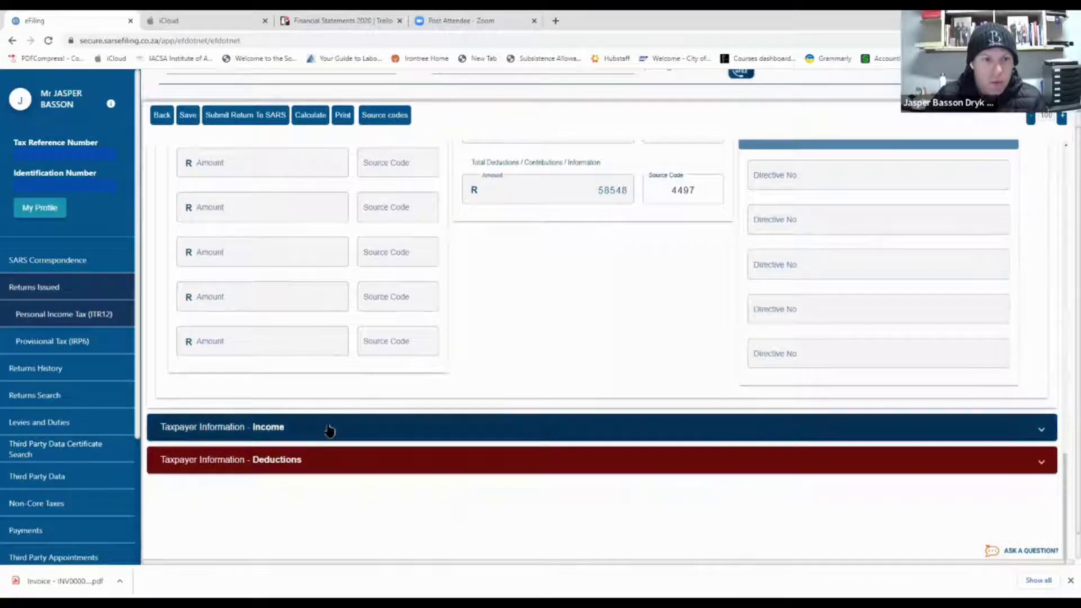
# - In the first travel claim against allowance, set the vehicle acquisition to Purchase Agreement and answer Yes to using a logbook
pyautogui.click(329, 461)
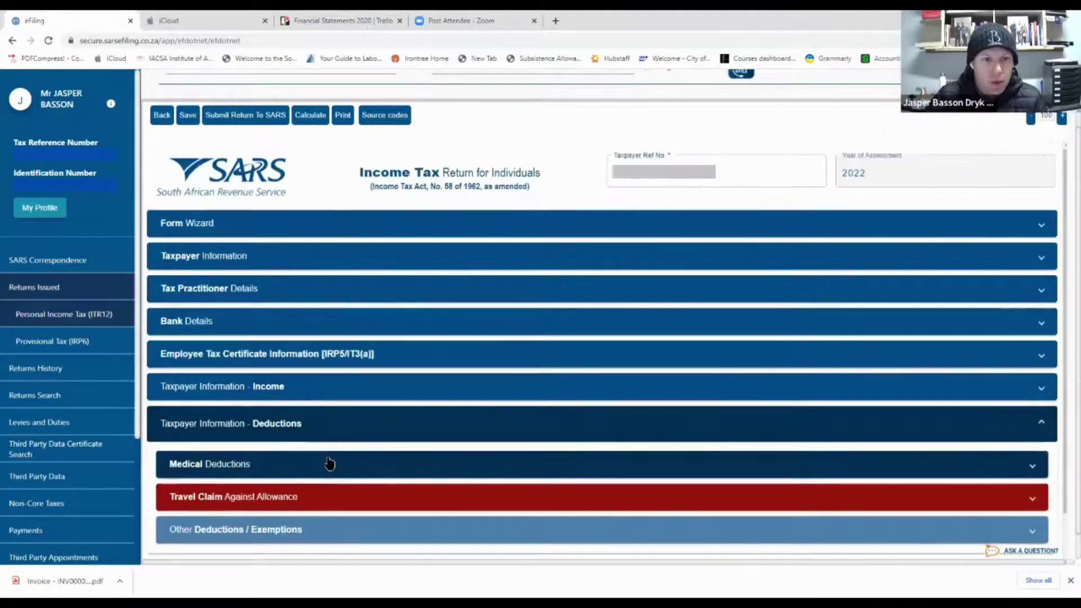
pyautogui.click(319, 497)
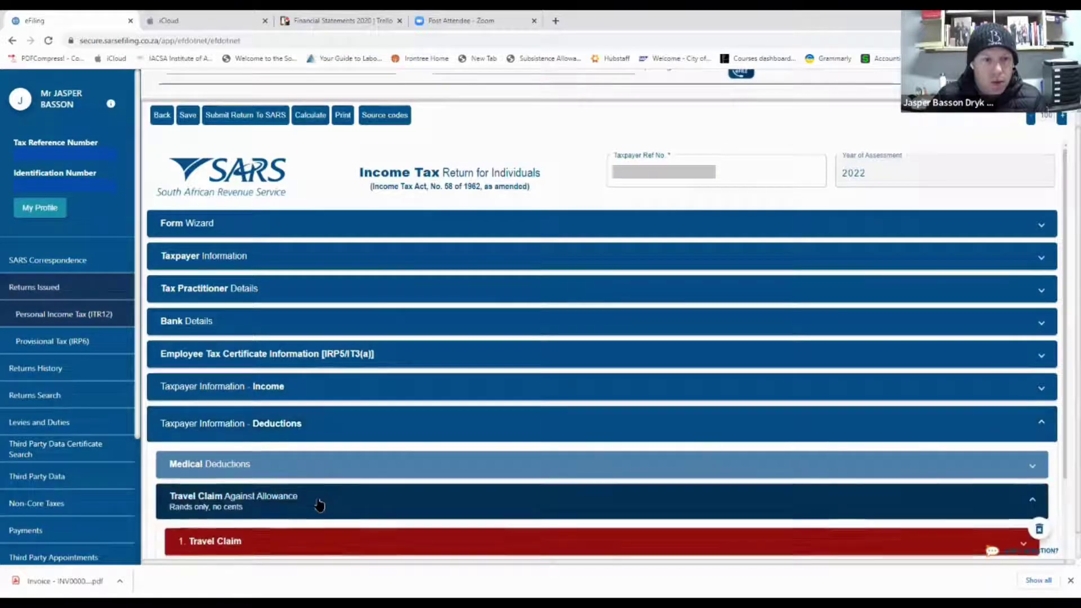
pyautogui.scroll(-3, 319, 496)
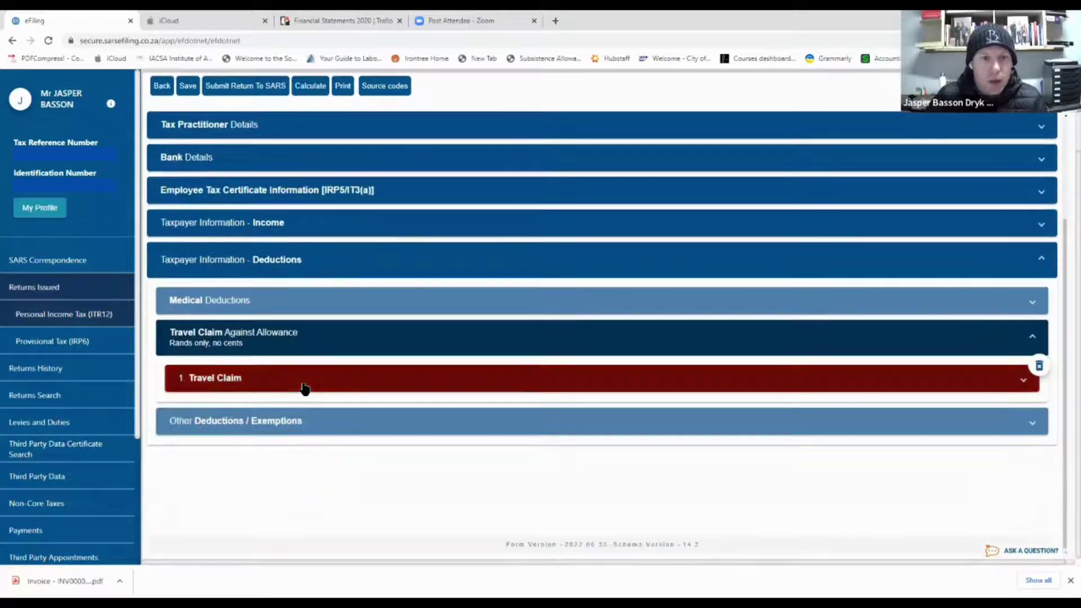
pyautogui.click(387, 380)
pyautogui.scroll(-3, 418, 351)
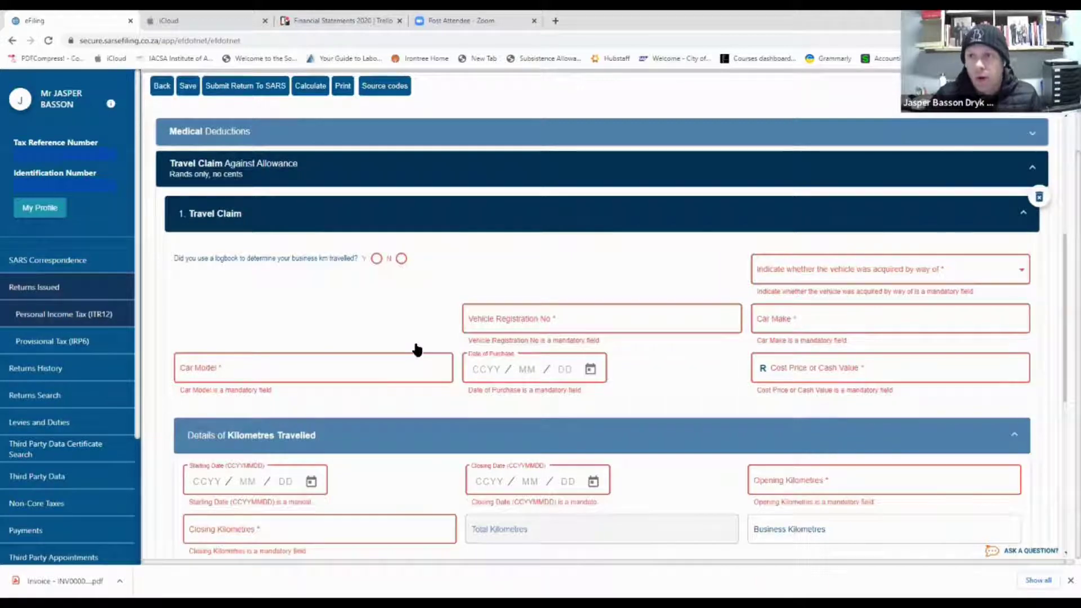
pyautogui.click(822, 273)
pyautogui.click(822, 283)
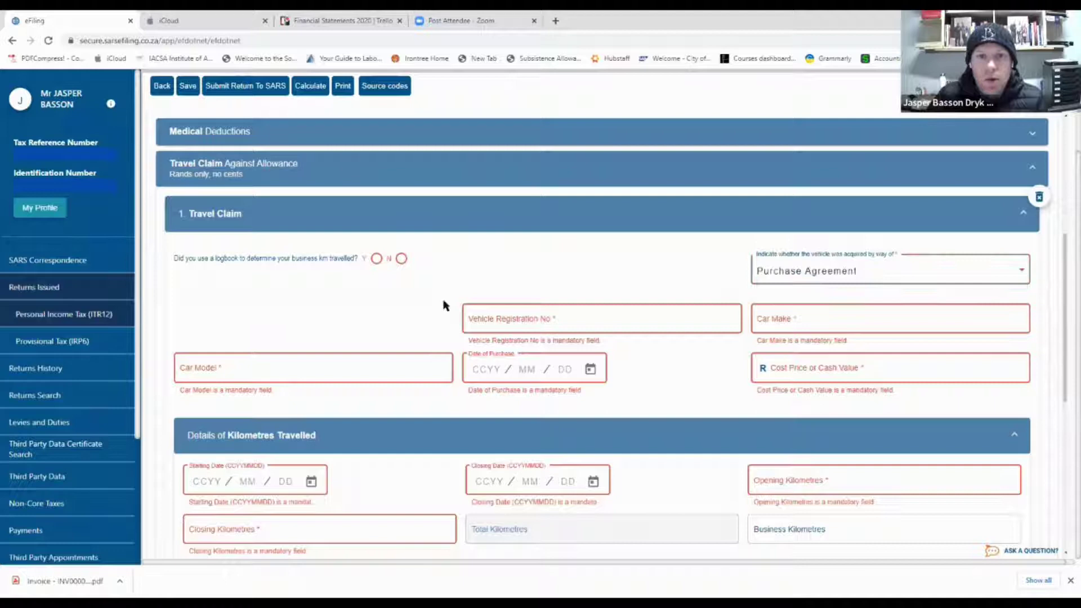
pyautogui.click(377, 259)
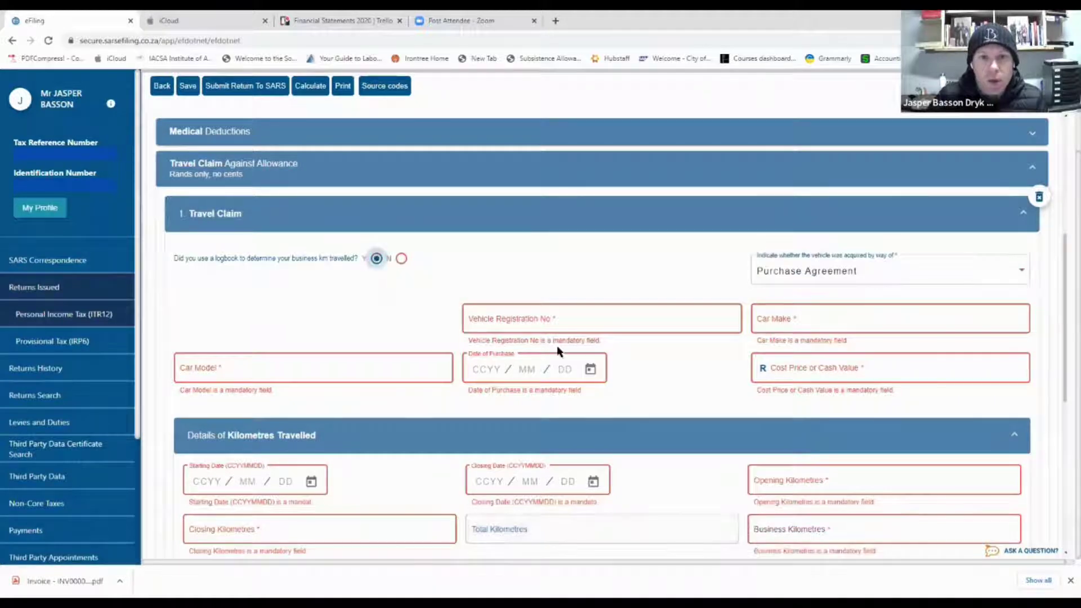
# - Enter the vehicle registration number, car make FORD, model RANGER, purchase date 2020/03/01 and cost price R350000
pyautogui.click(551, 321)
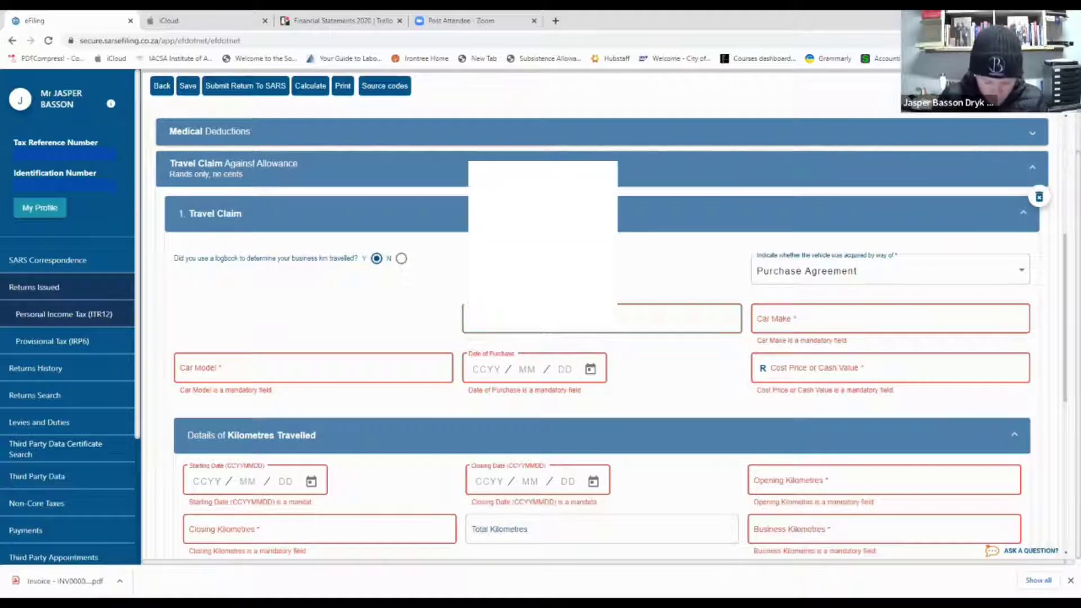
pyautogui.click(812, 319)
pyautogui.write('FORD')
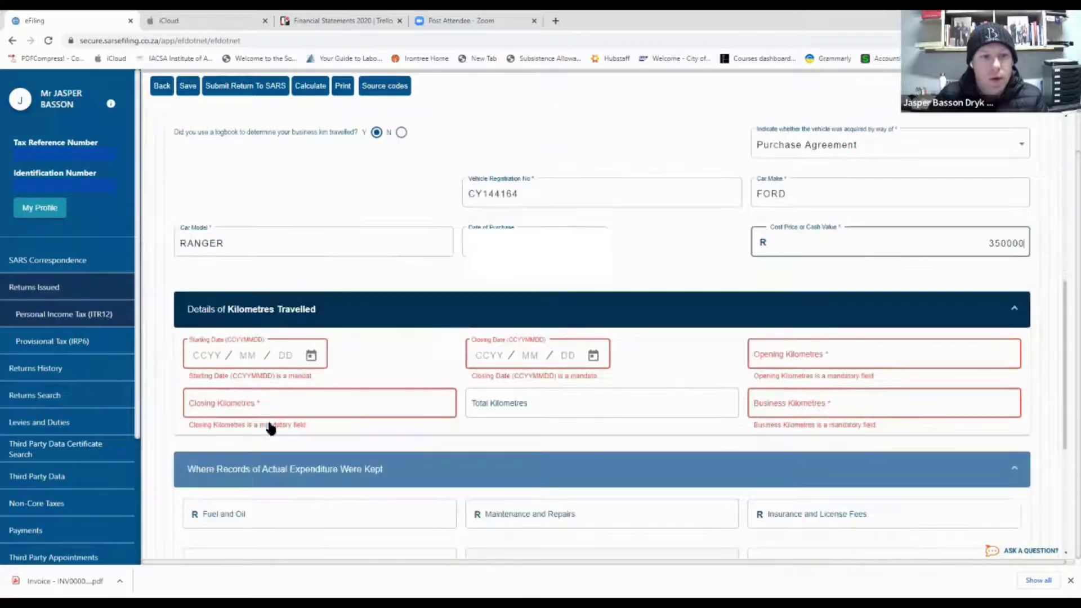
# - Set the starting date of the kilometres travelled to 2021/03/01
pyautogui.scroll(-2, 267, 428)
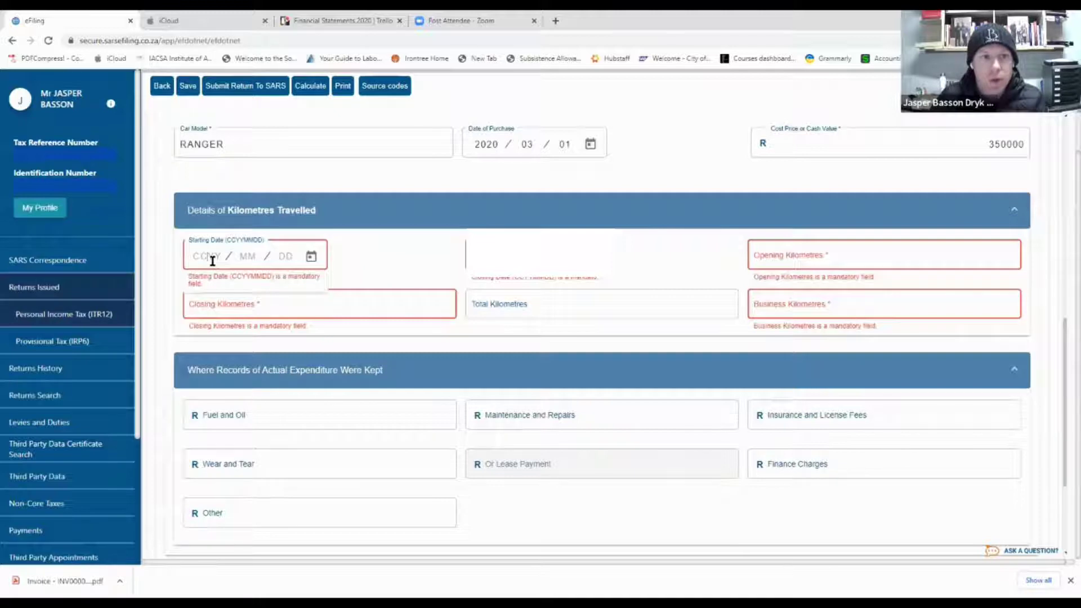
pyautogui.click(213, 256)
pyautogui.write('2020 / ')
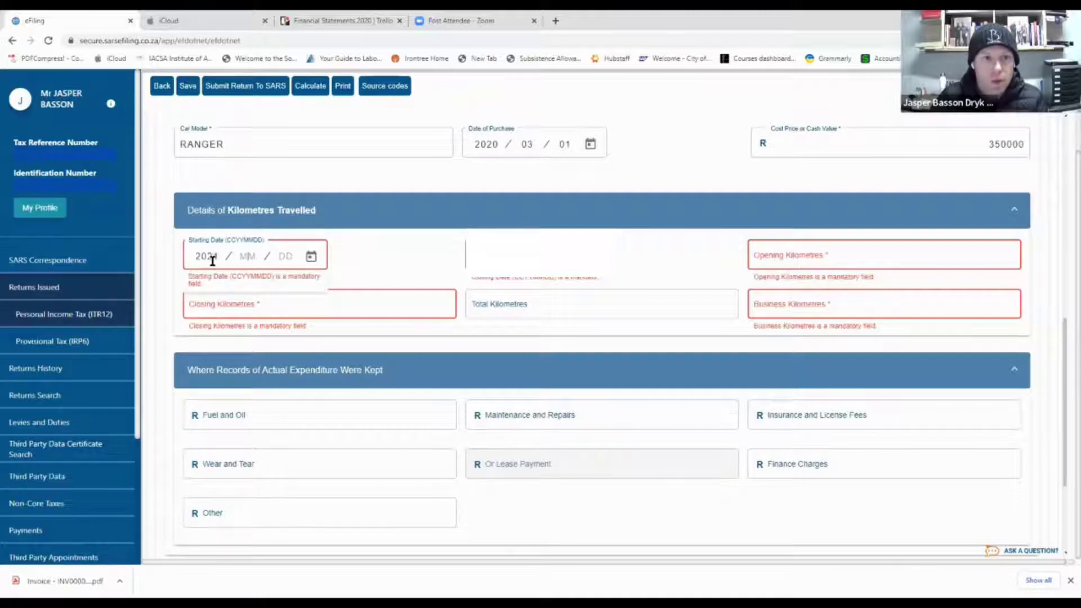
pyautogui.write('03 / 01')
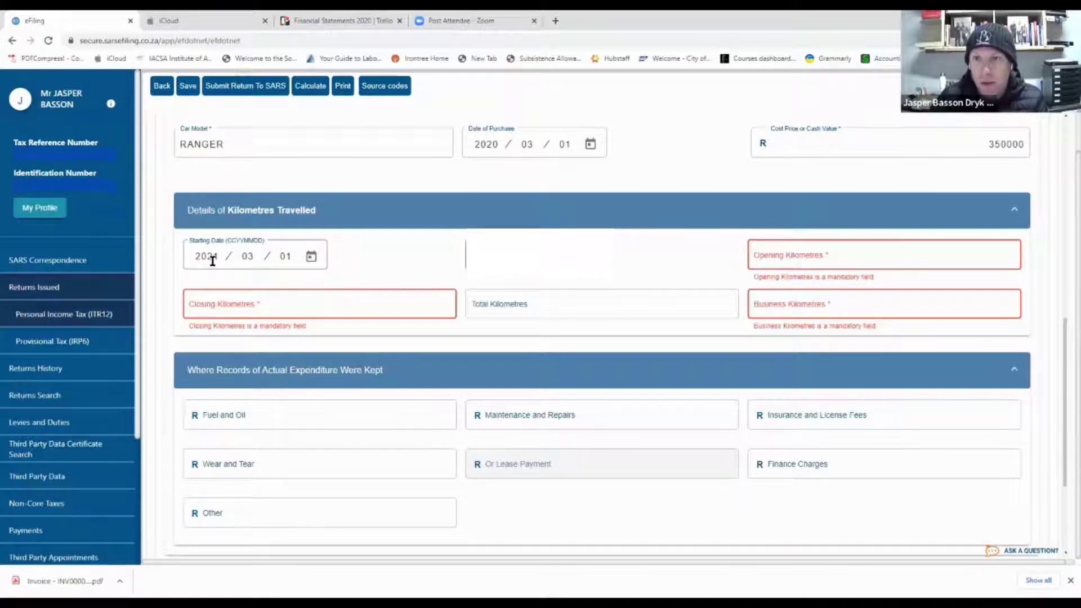
# - Enter opening kilometres 12011, closing kilometres 28509 and business kilometres 11774 in the kilometres travelled details
pyautogui.click(835, 254)
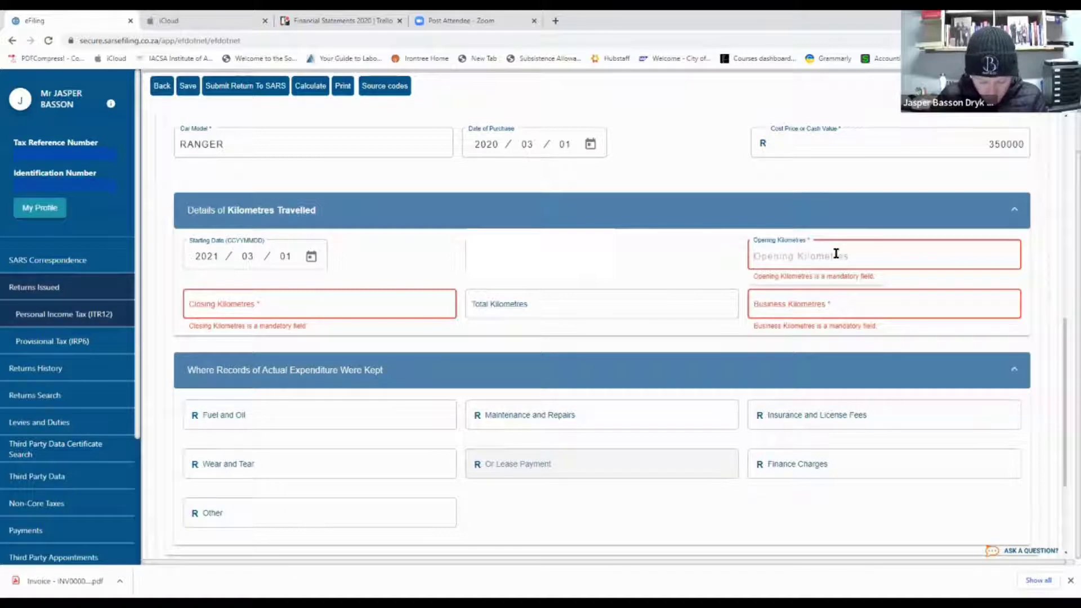
pyautogui.write('12011')
pyautogui.press('Tab')
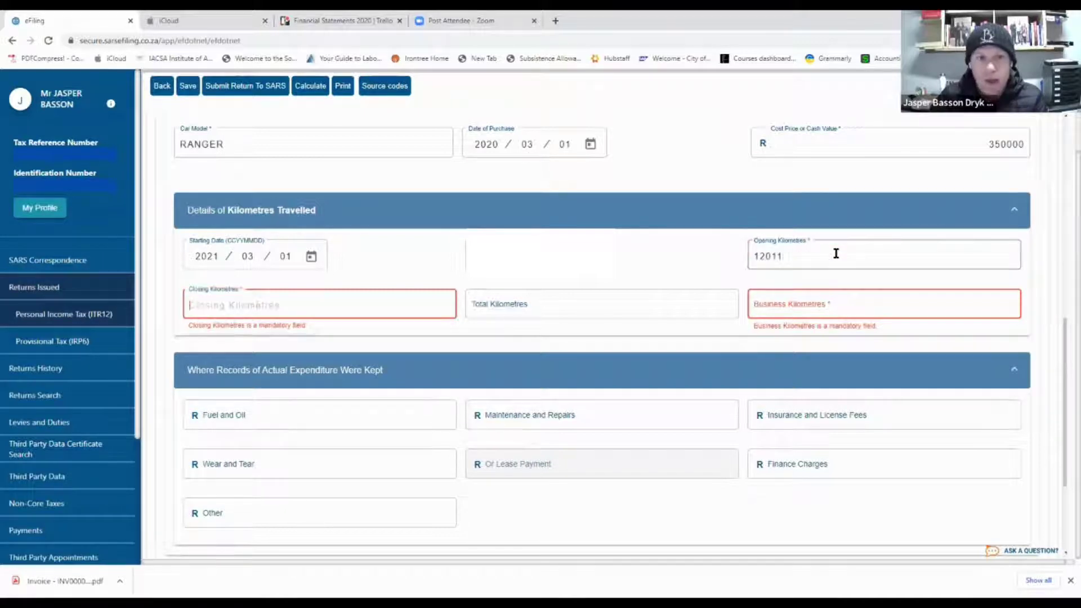
pyautogui.write('28509')
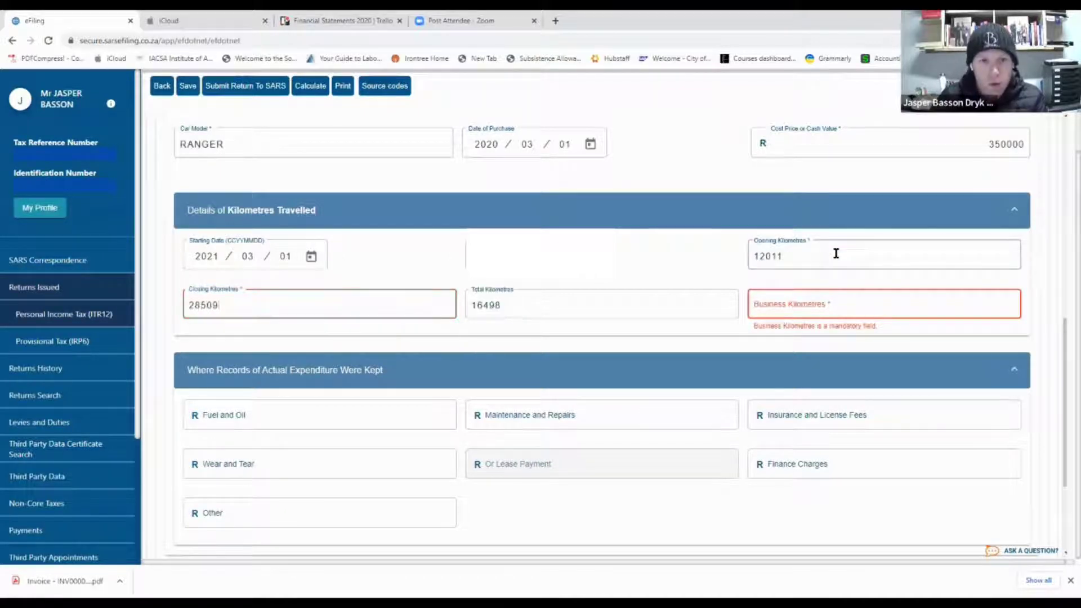
pyautogui.press('Tab')
pyautogui.press('Tab')
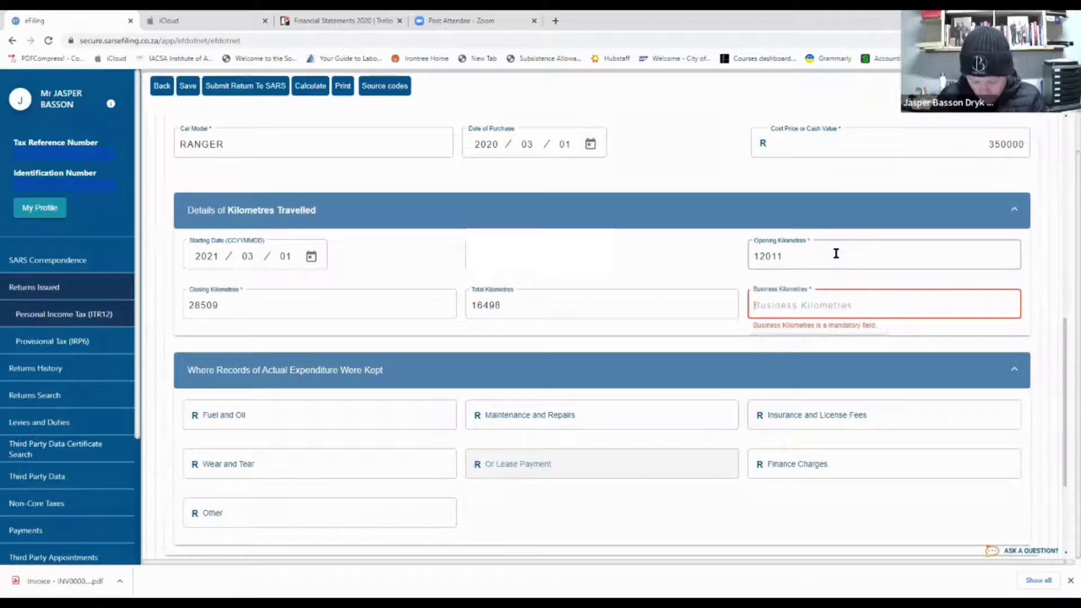
pyautogui.write('11774')
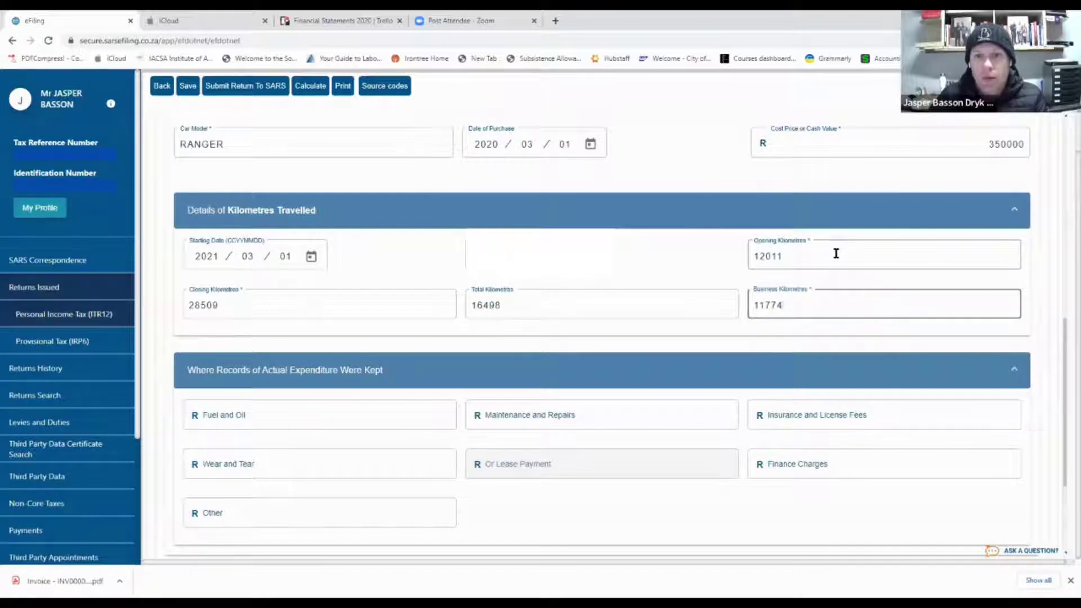
pyautogui.press('Tab')
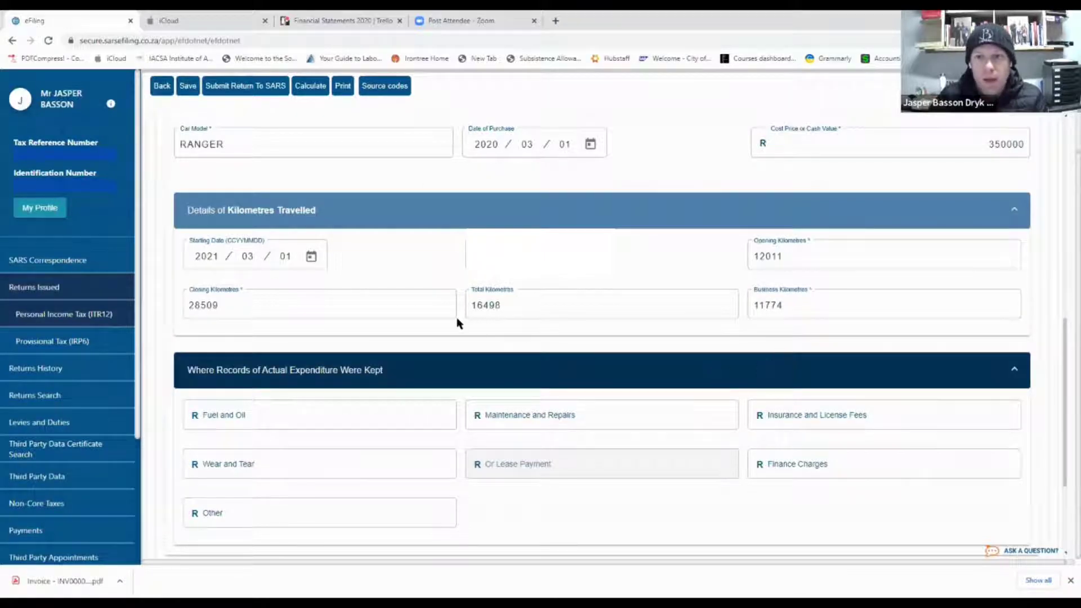
# - Expand the Other Deductions / Exemptions section and open the Home Office Expenses amount (code 4028) for entry
pyautogui.scroll(-3, 458, 322)
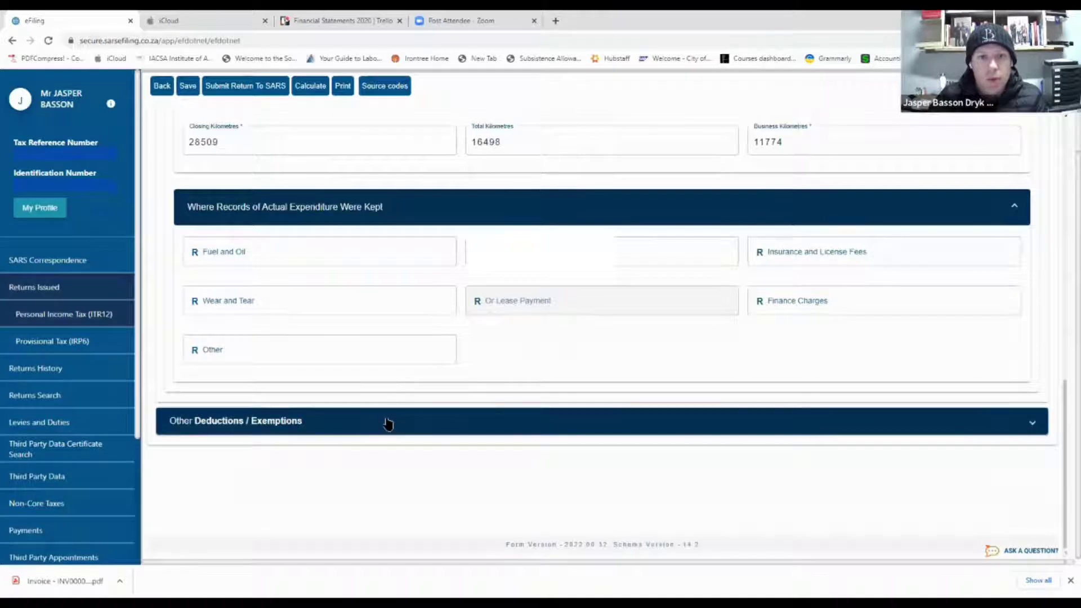
pyautogui.click(388, 423)
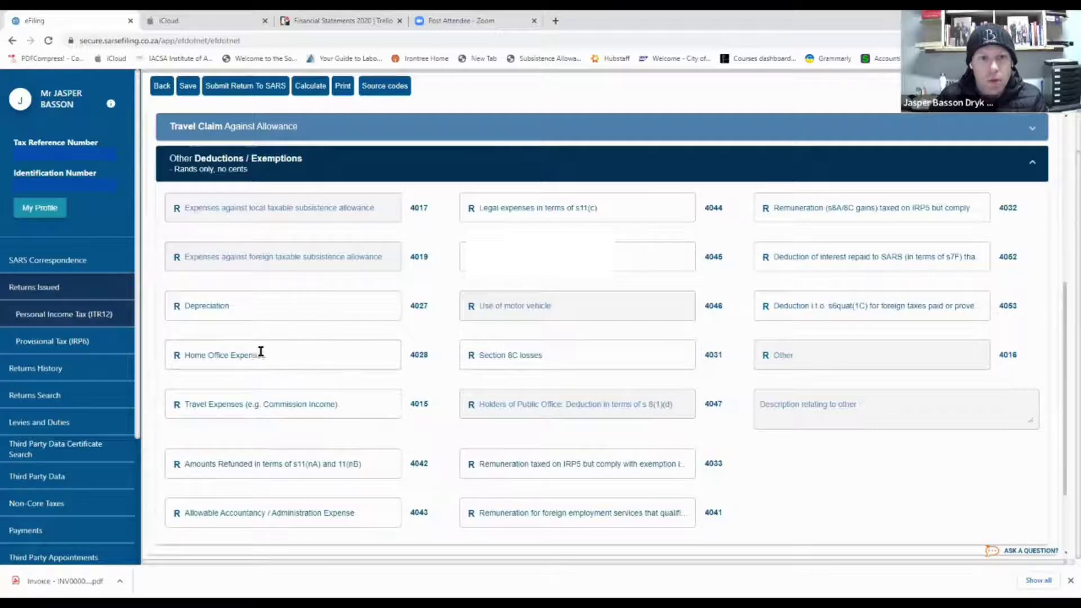
pyautogui.click(240, 354)
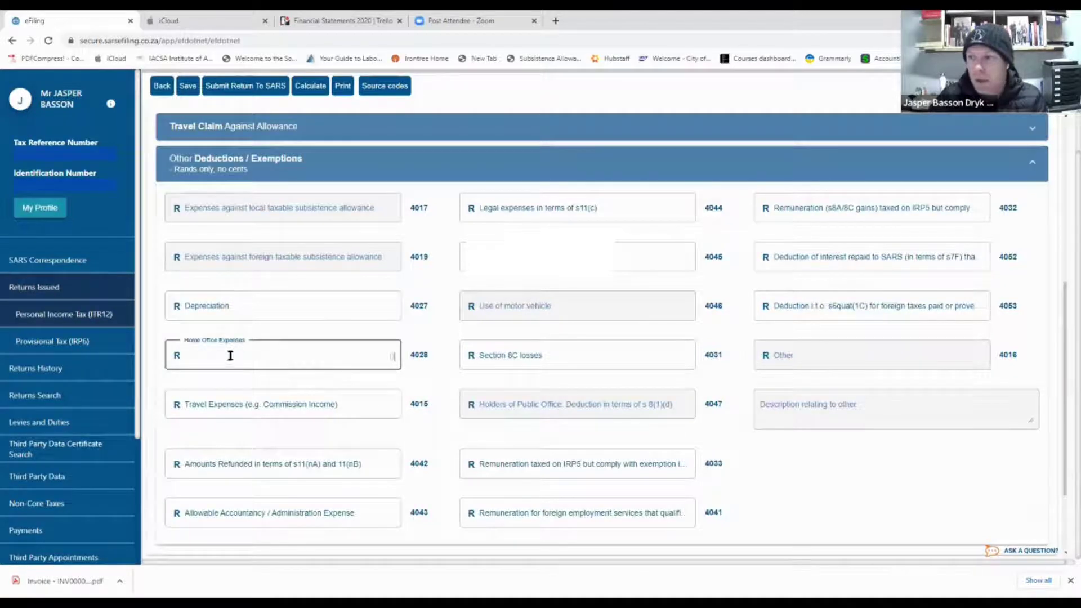
pyautogui.write('0')
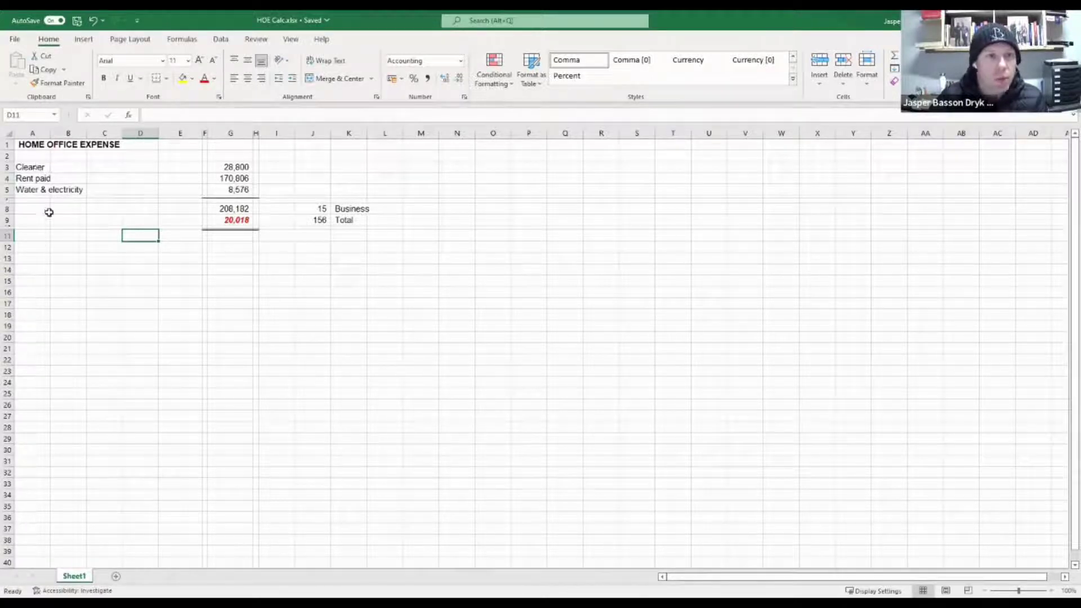
# - Switch to the HOE Calc workbook in Excel and examine the cleaner, rent, and water and electricity amounts and their sum
pyautogui.click(226, 168)
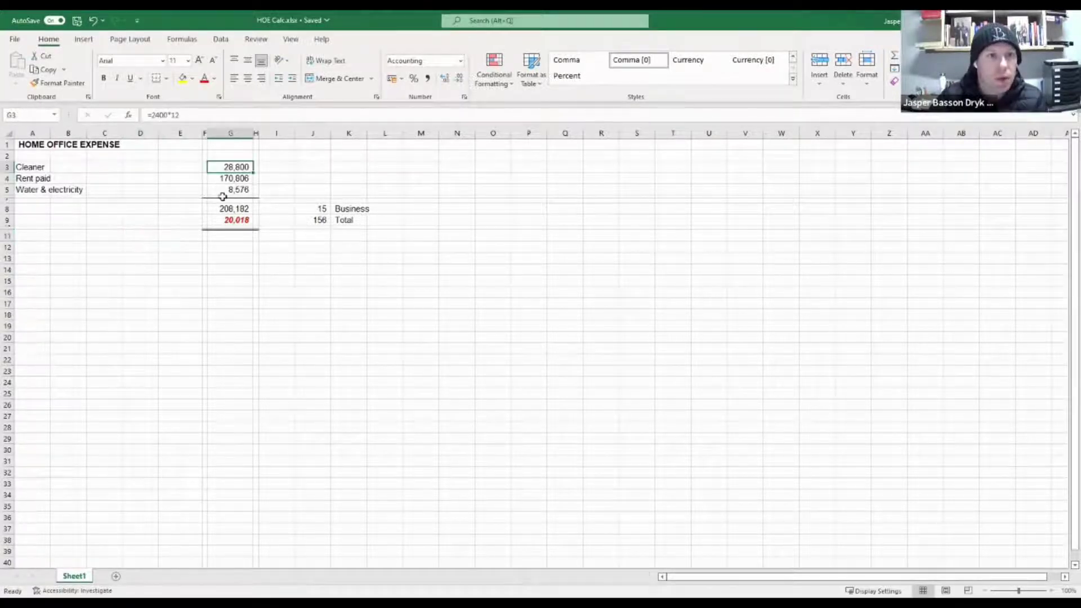
pyautogui.click(231, 177)
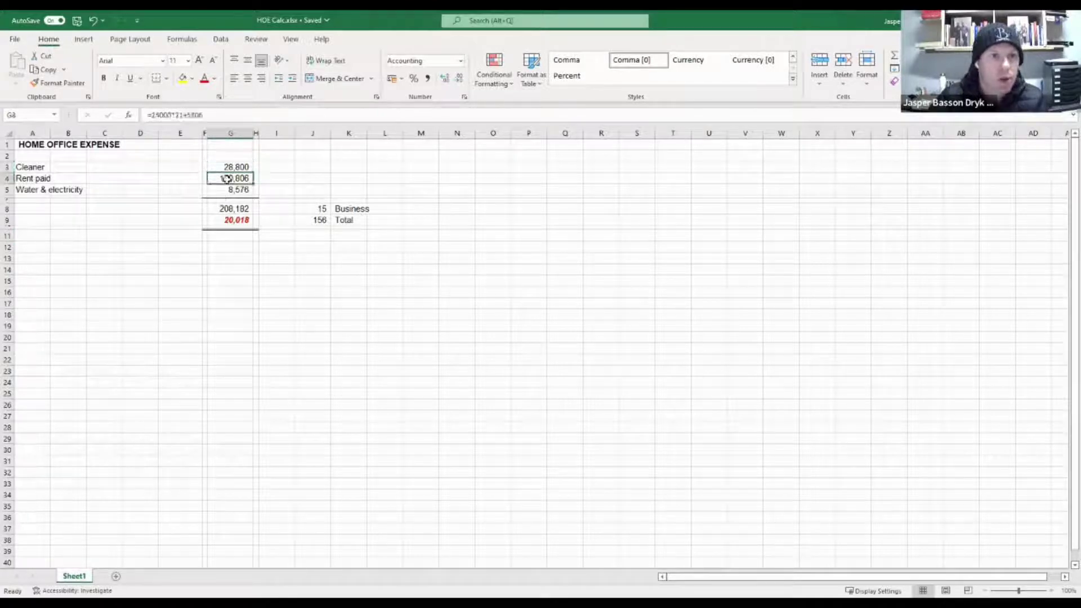
pyautogui.click(43, 187)
pyautogui.click(220, 190)
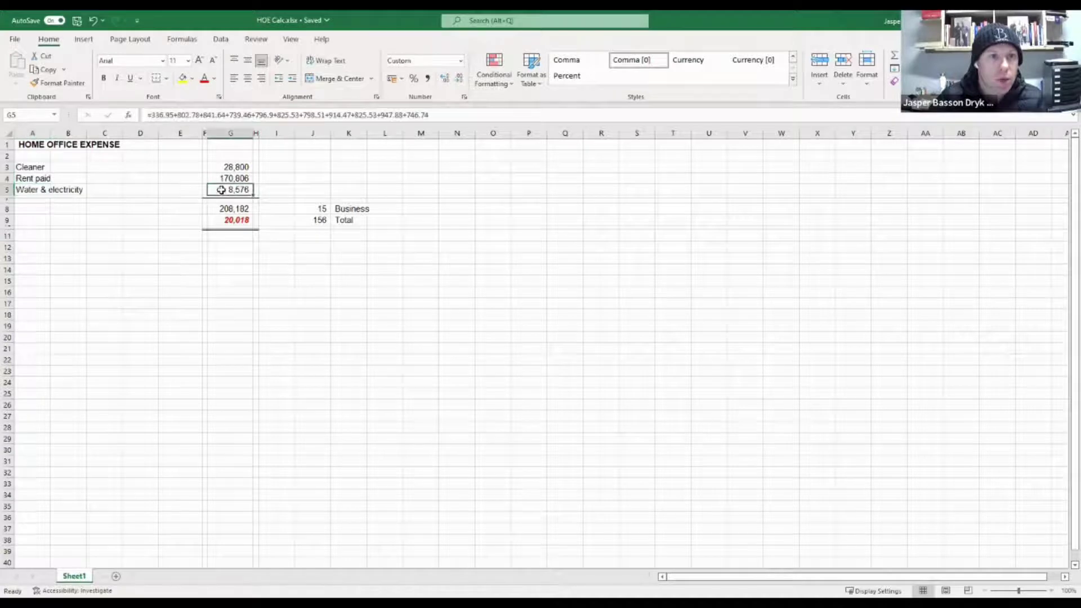
pyautogui.click(231, 209)
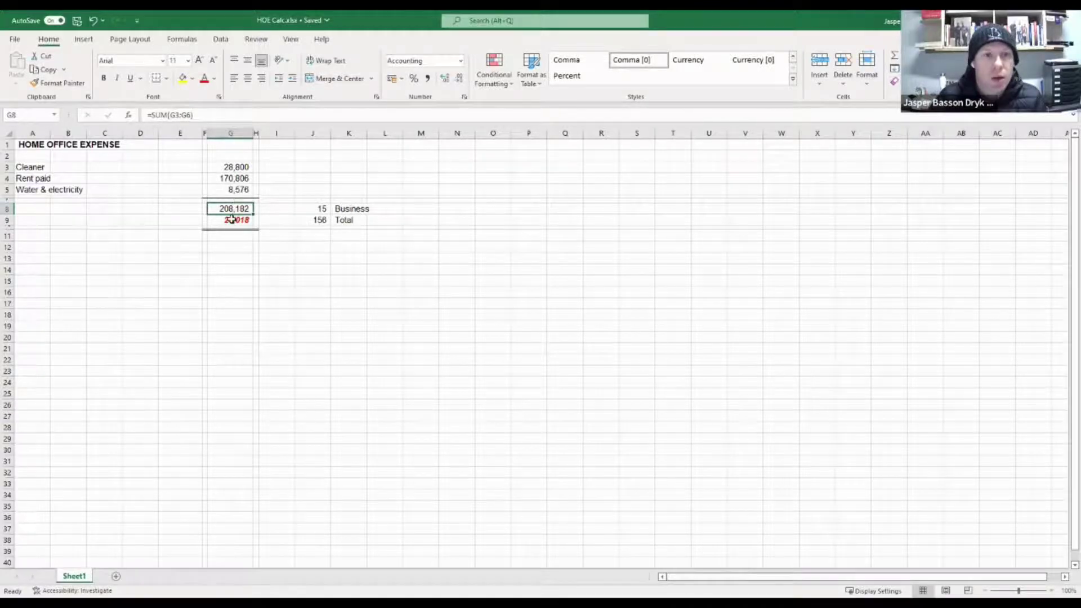
# - Switch back to the eFiling return in the browser and set Home Office Expenses (code 4028) to R20018
pyautogui.hotkey('alt', 'Tab')
pyautogui.click(328, 359)
pyautogui.write('20018')
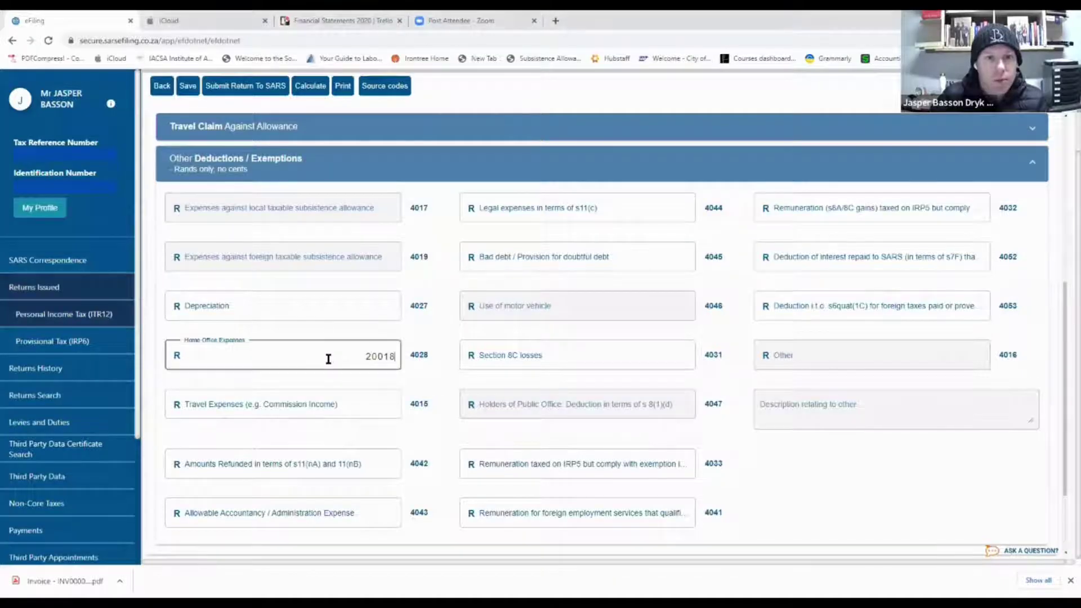
# - Run the tax calculation on the return and continue to the Income Tax Work Page
pyautogui.scroll(-1, 297, 391)
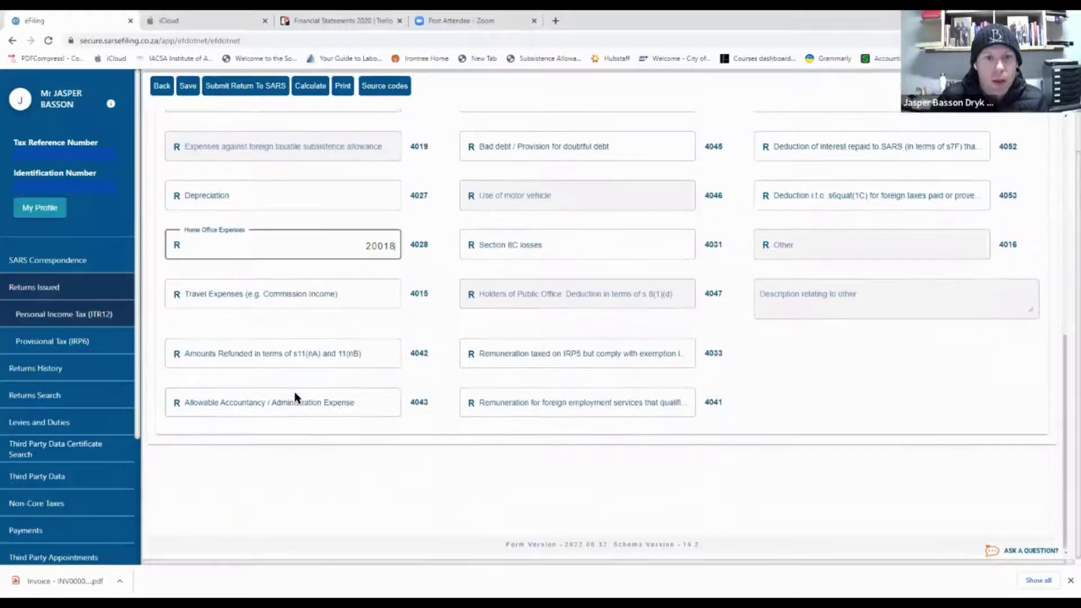
pyautogui.scroll(6, 303, 366)
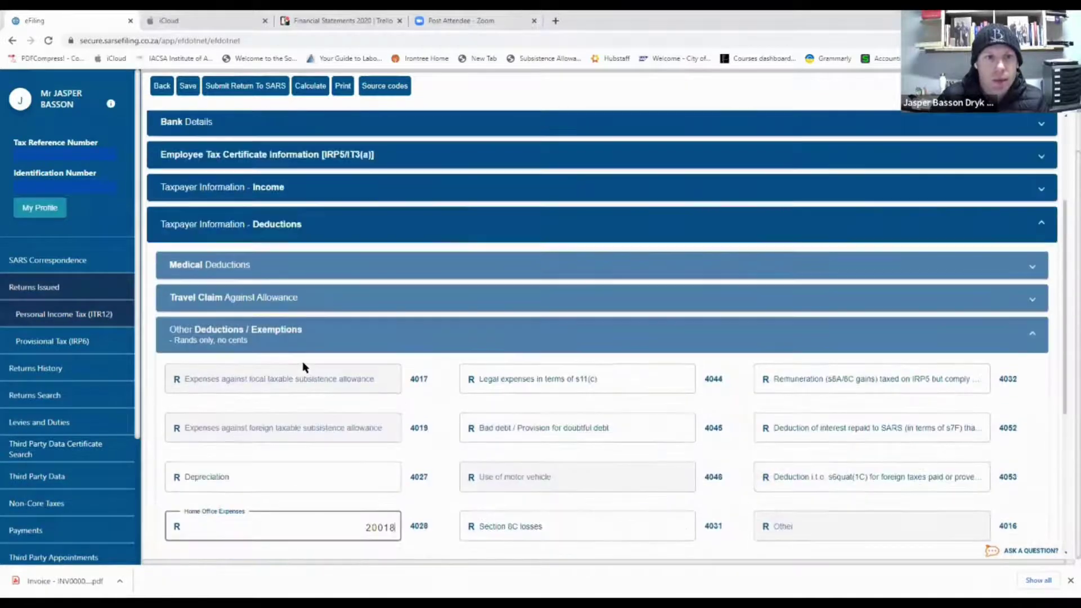
pyautogui.scroll(1, 305, 369)
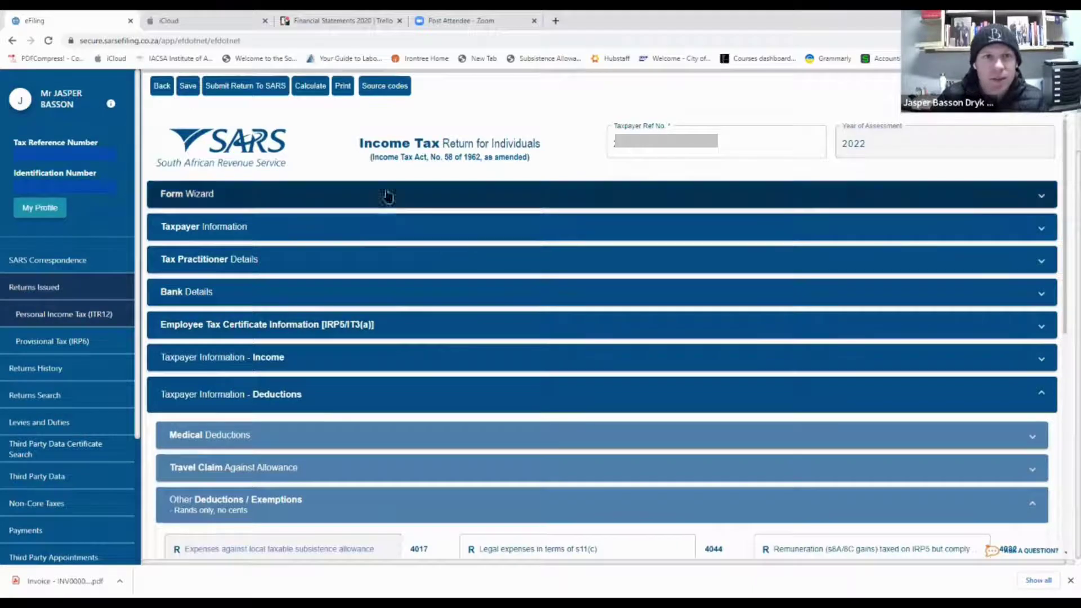
pyautogui.click(309, 90)
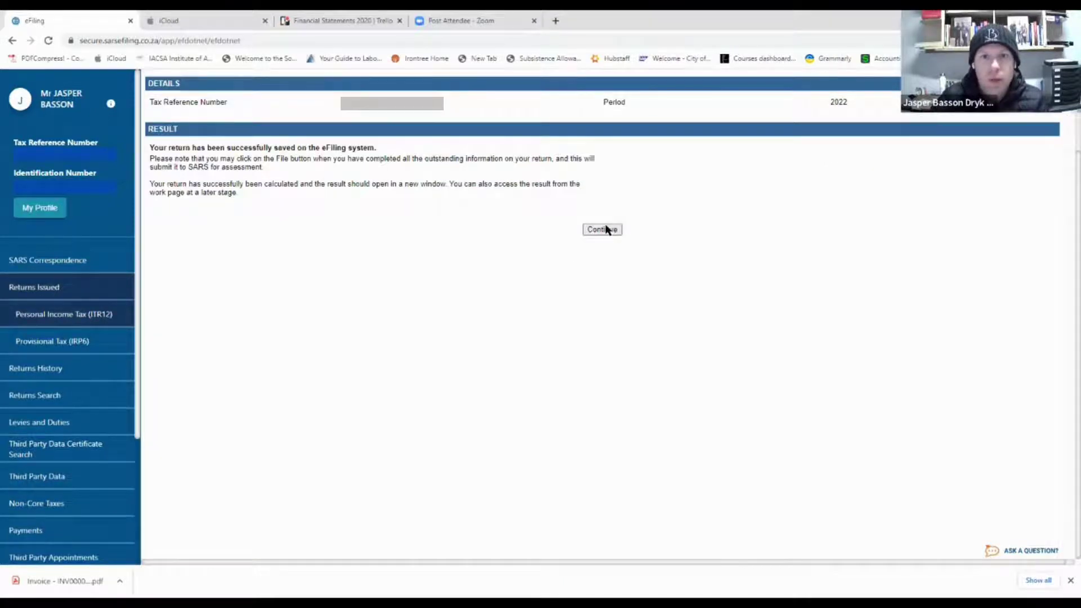
pyautogui.click(606, 229)
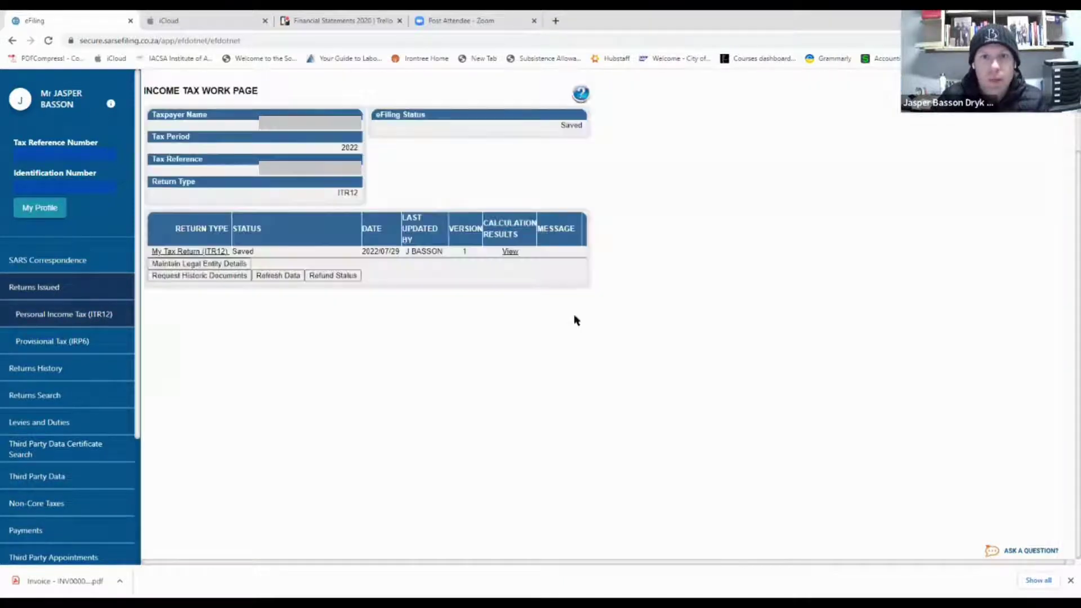
# - Open the calculation results, examine the assessed amounts, deductions and calculated result, and close the document
pyautogui.click(515, 251)
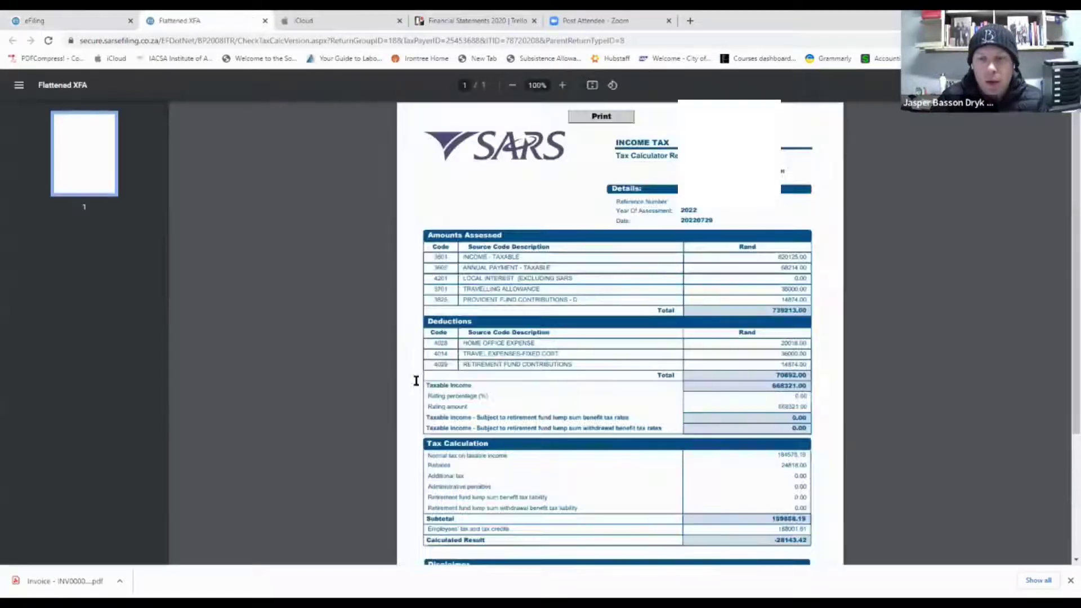
pyautogui.scroll(-2, 412, 372)
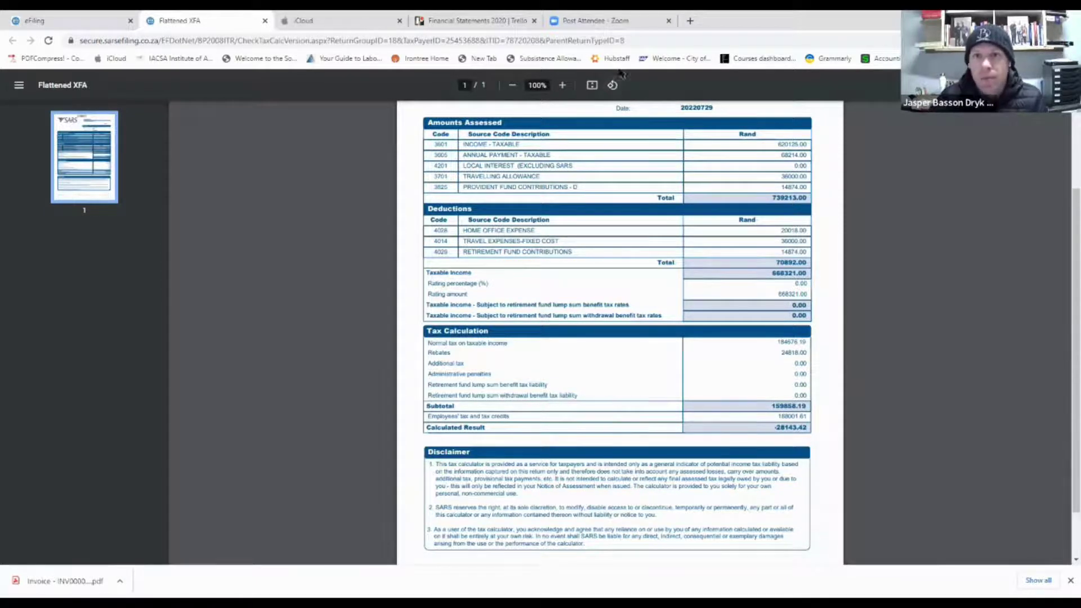
pyautogui.press('Home')
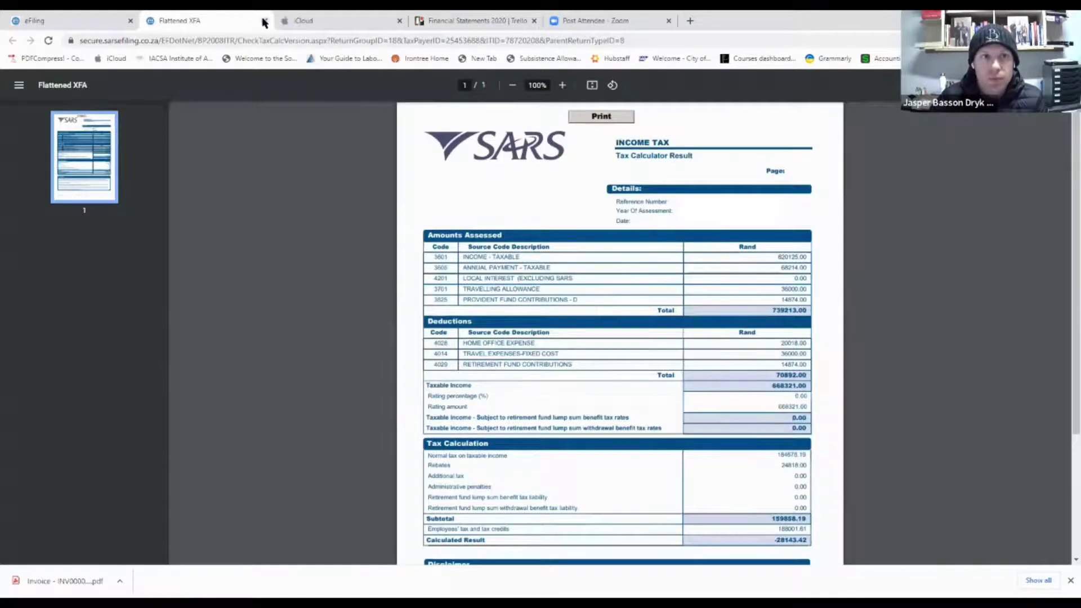
pyautogui.click(265, 21)
# - Reopen the saved ITR12 return and submit it to SARS, confirming the declaration and dismissing the assessment notice
pyautogui.click(206, 253)
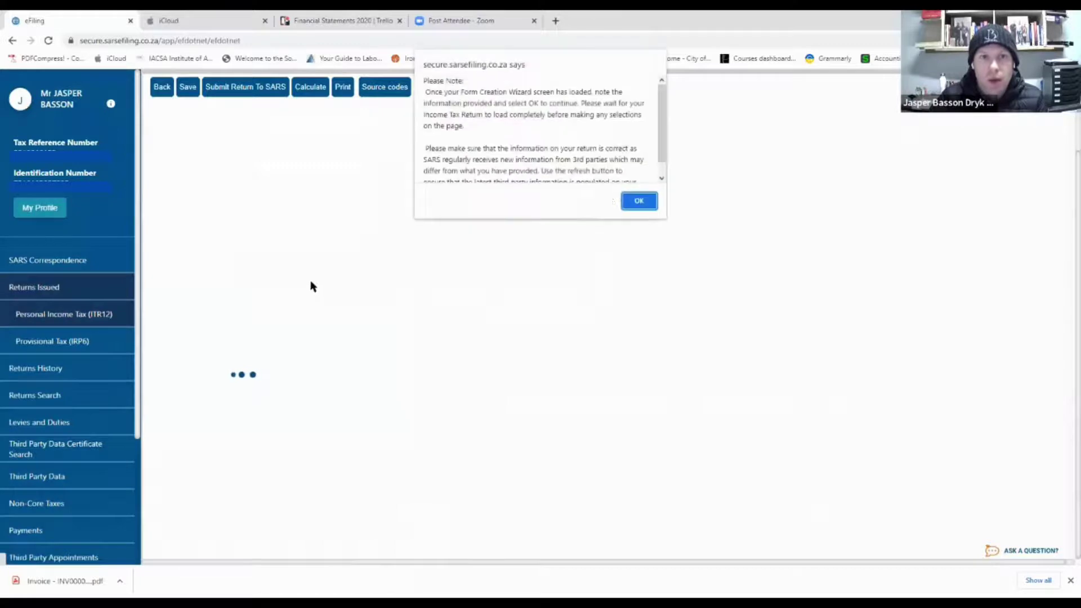
pyautogui.click(648, 203)
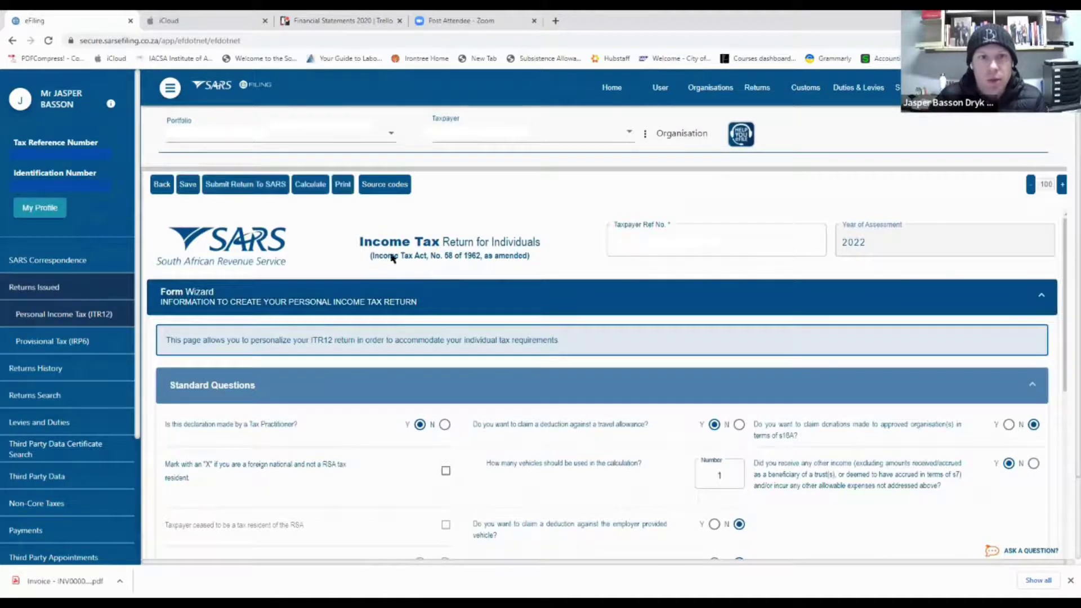
pyautogui.click(246, 194)
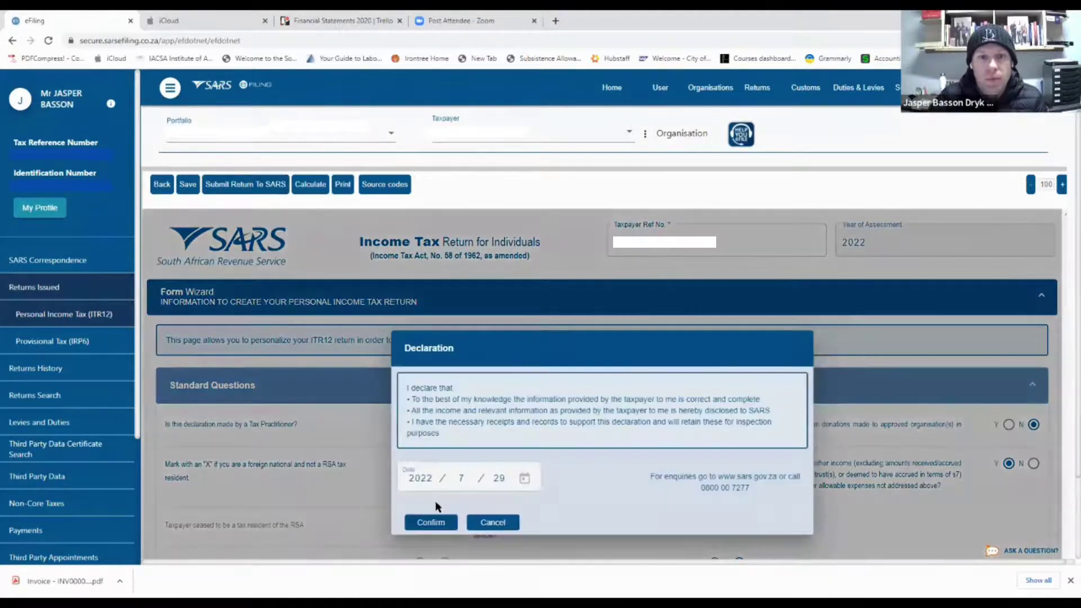
pyautogui.click(438, 521)
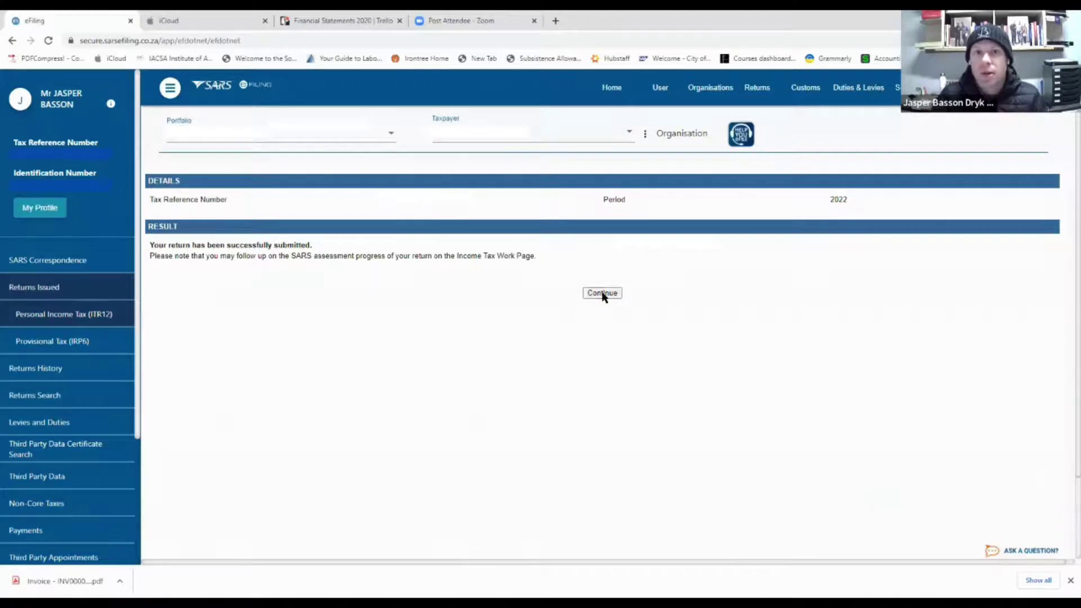
pyautogui.click(603, 294)
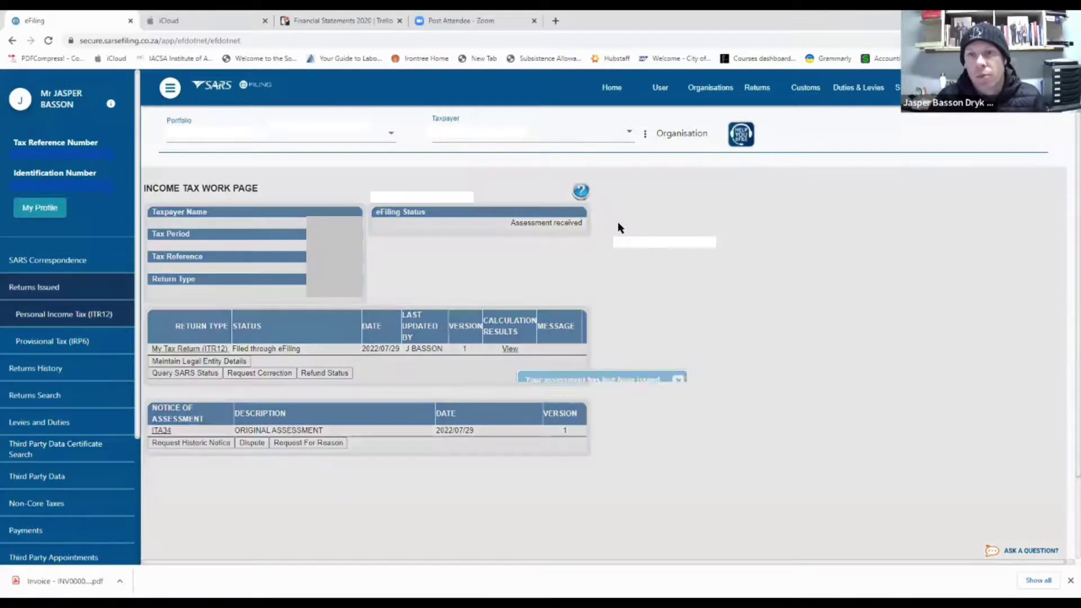
pyautogui.click(658, 438)
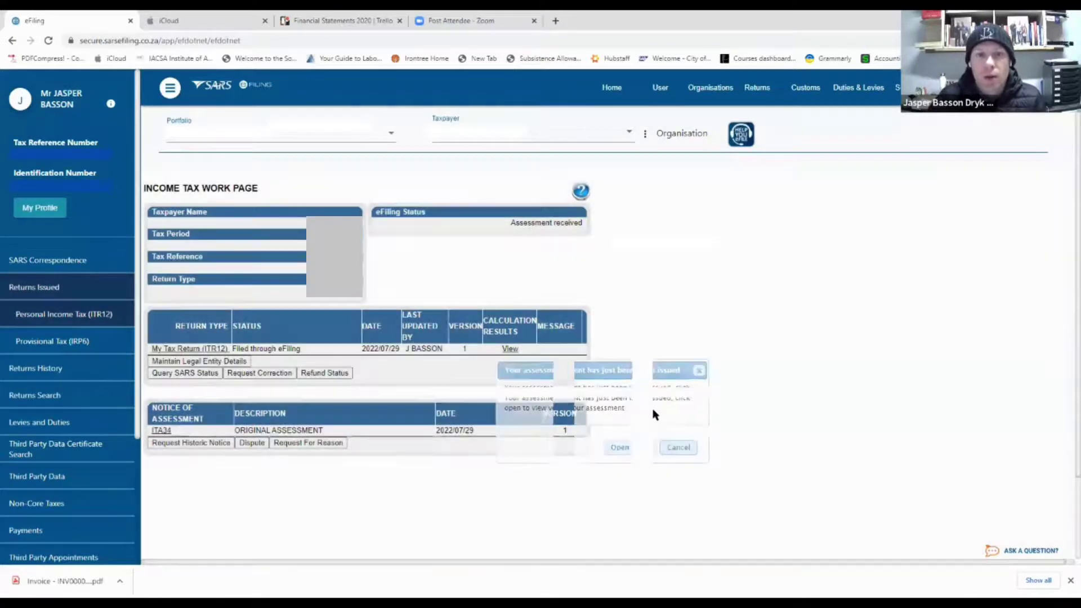
# - Request a Statement of Account for the 6 months to date through SARS Correspondence and open it
pyautogui.click(759, 92)
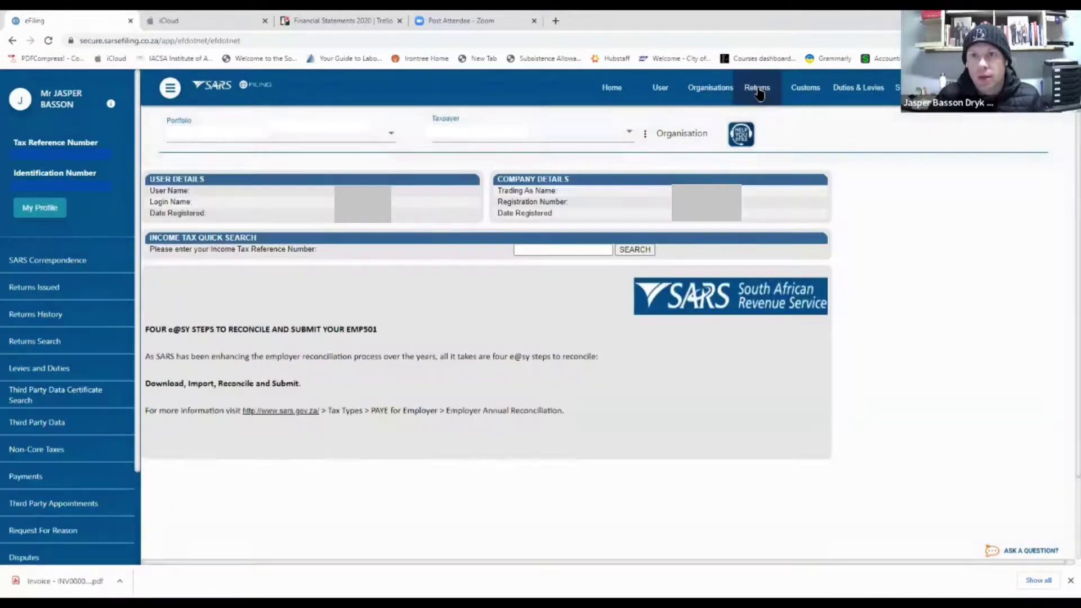
pyautogui.click(67, 261)
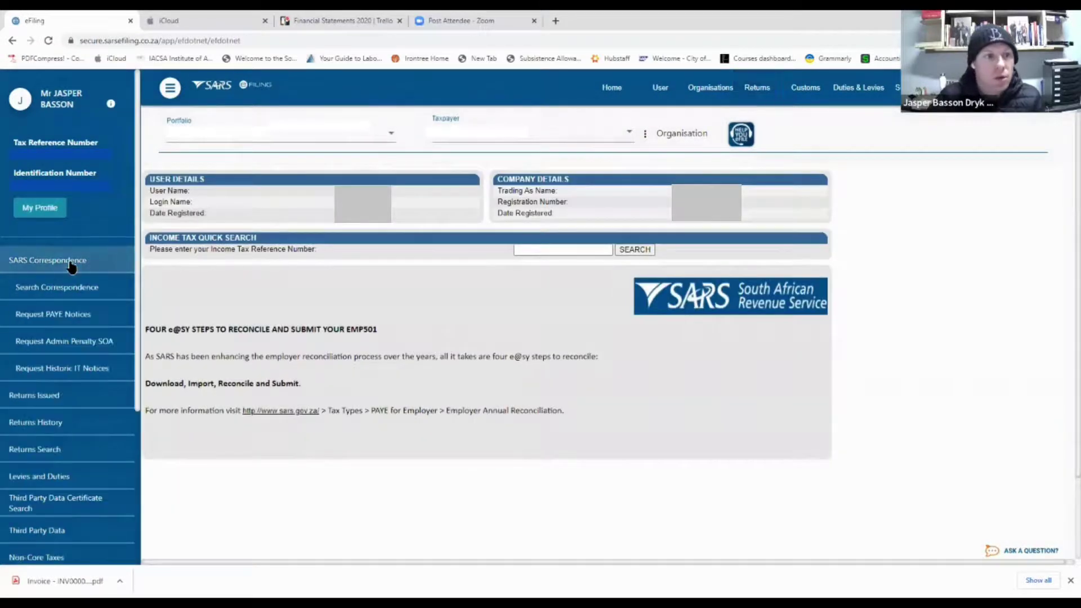
pyautogui.click(63, 374)
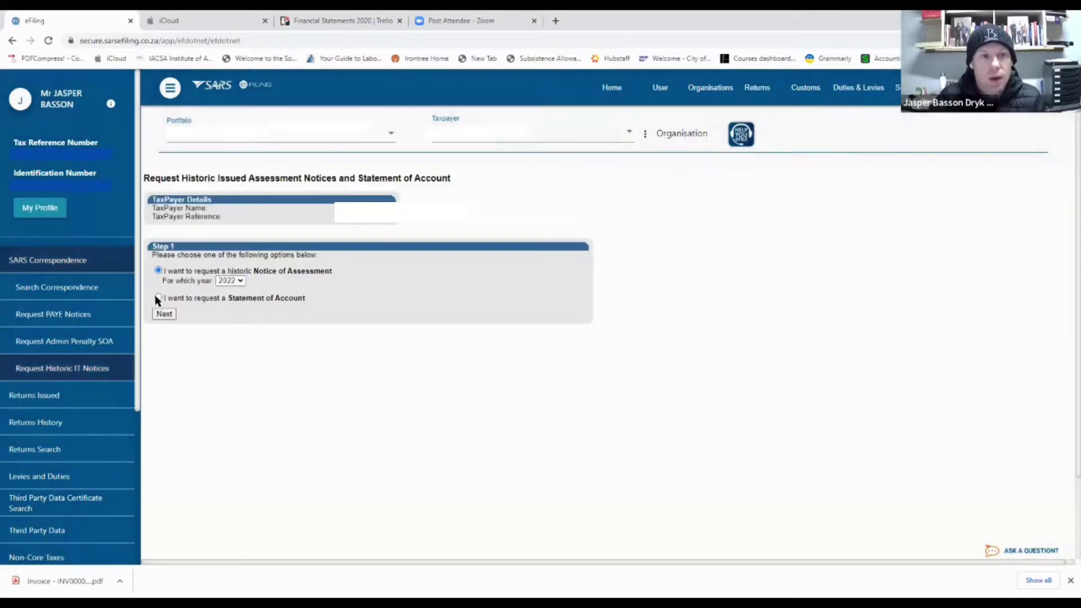
pyautogui.click(158, 299)
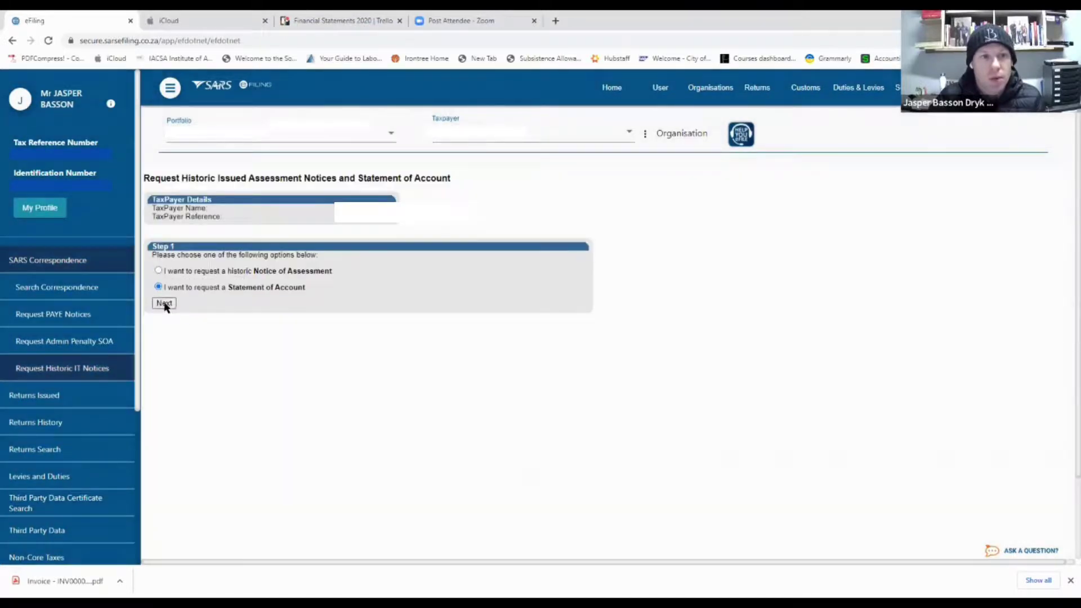
pyautogui.click(163, 304)
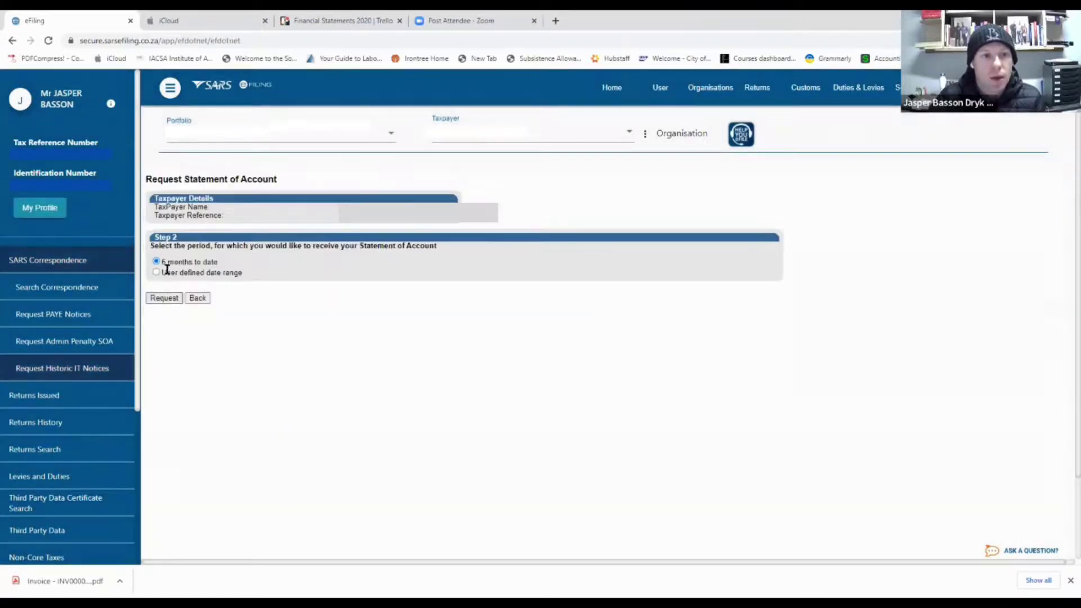
pyautogui.click(165, 301)
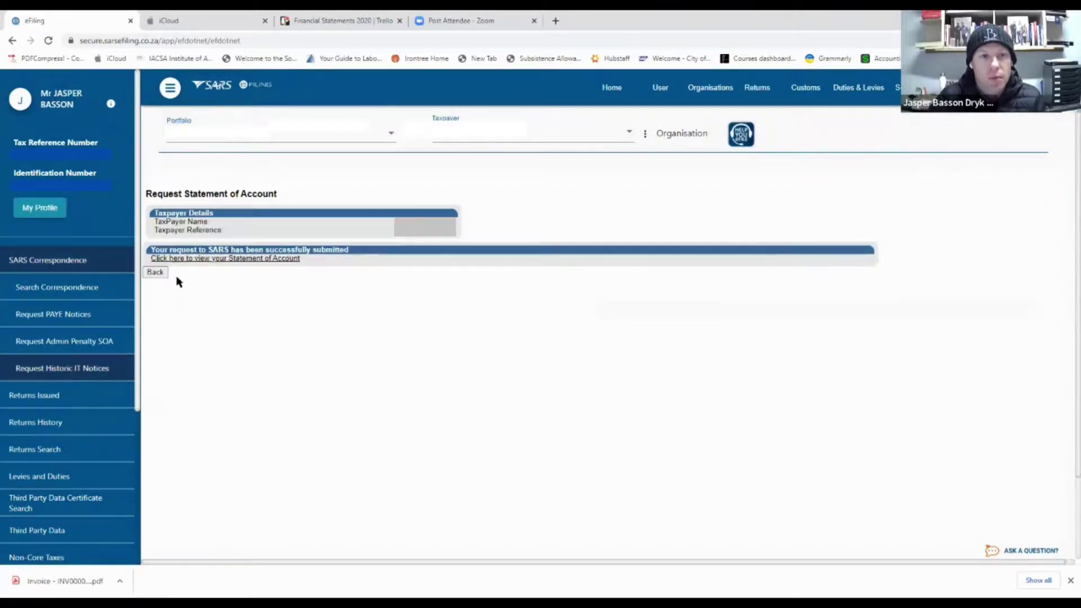
pyautogui.click(209, 260)
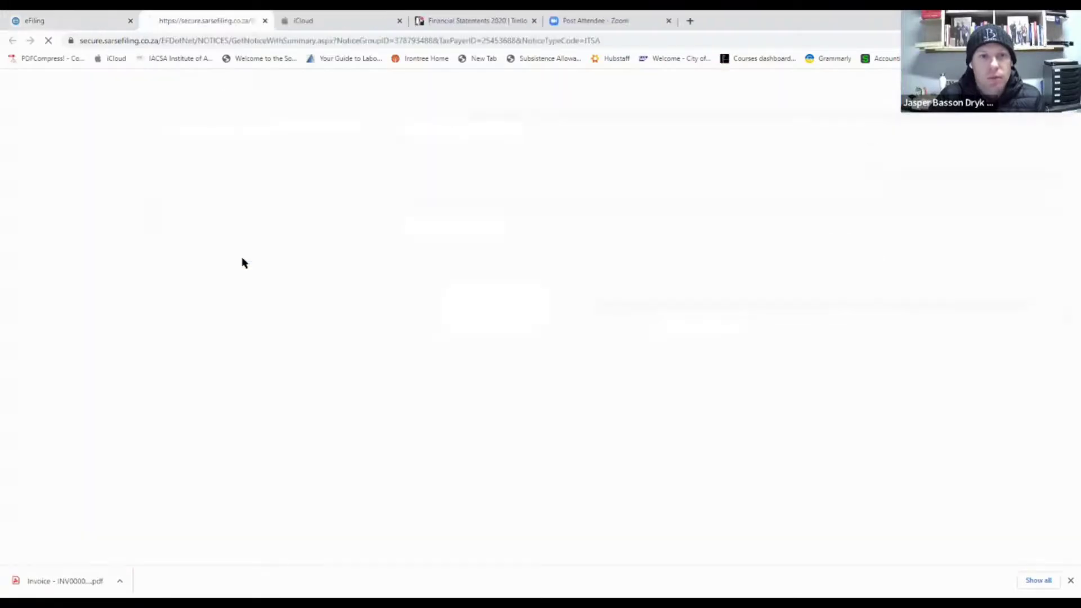